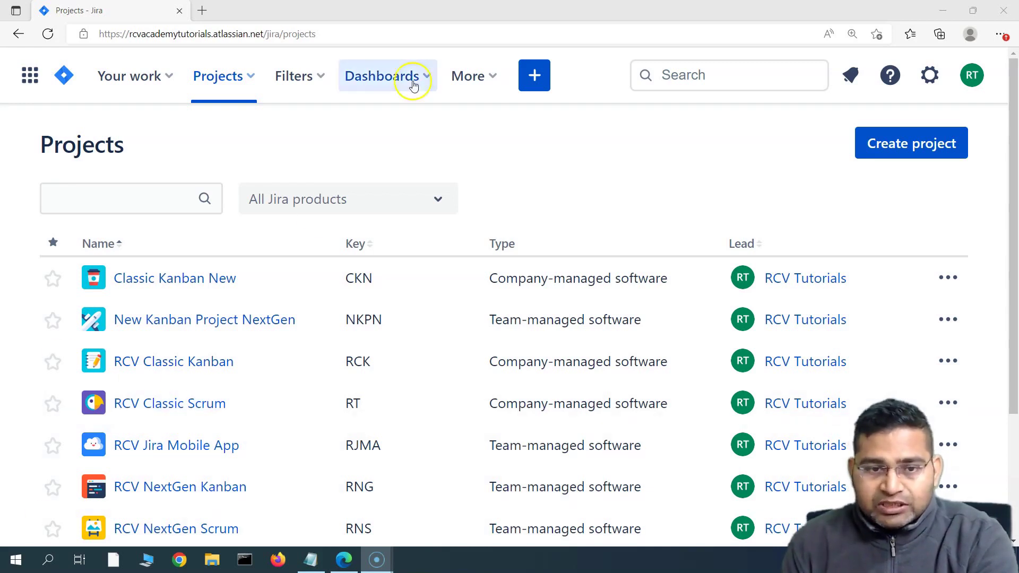
- Go to the RCV Jira Mobile App project's automation settings and create a new rule
{"action": "left_click", "coordinate": [252, 76]}
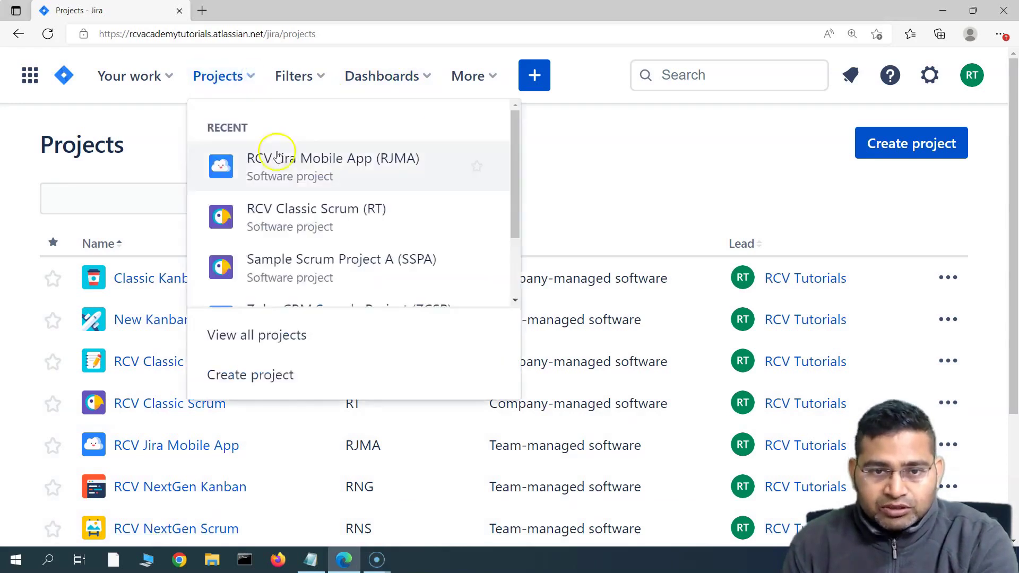
{"action": "left_click", "coordinate": [285, 173]}
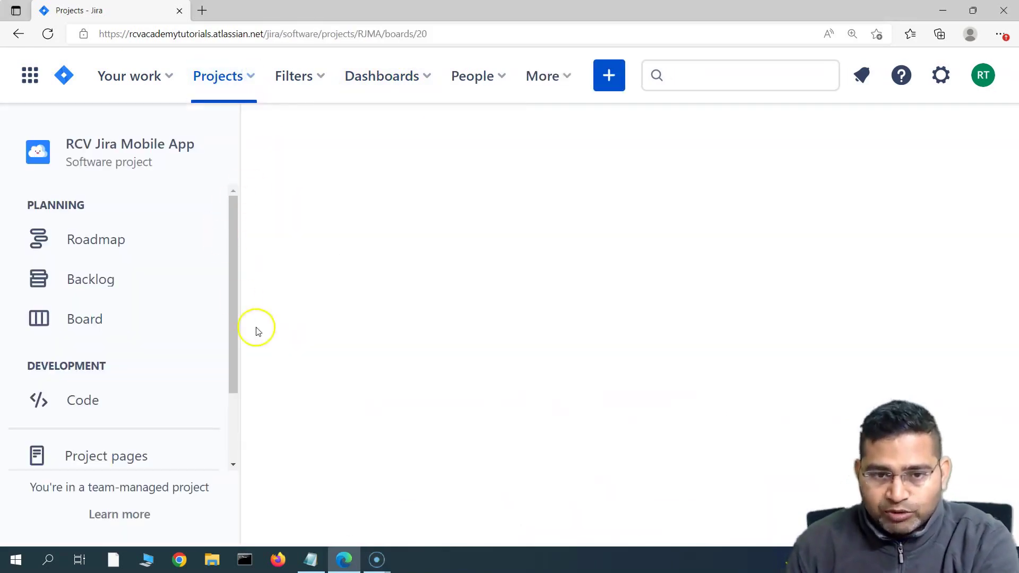
{"action": "scroll", "coordinate": [132, 350], "scroll_direction": "down", "scroll_amount": 2}
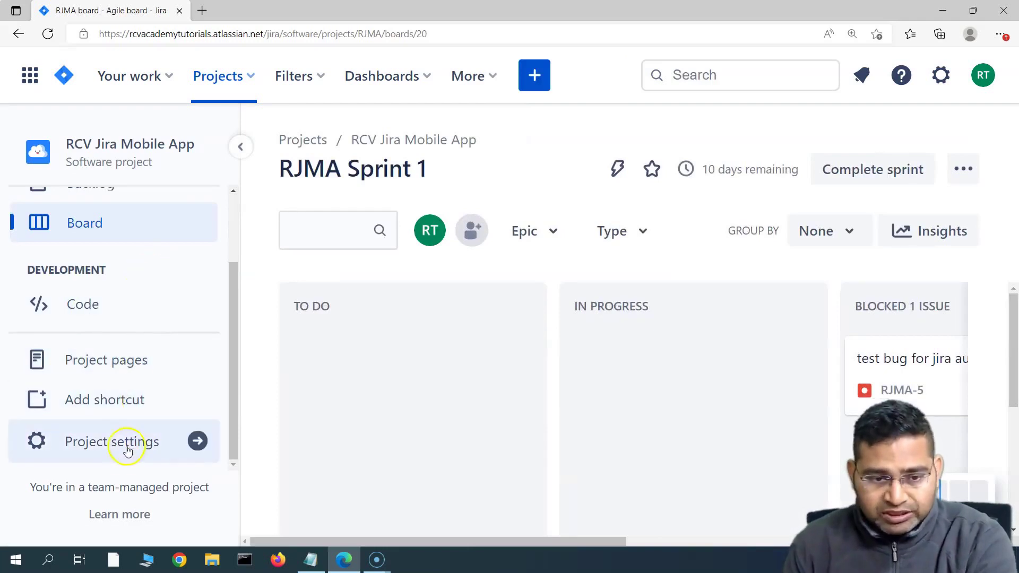
{"action": "left_click", "coordinate": [109, 449]}
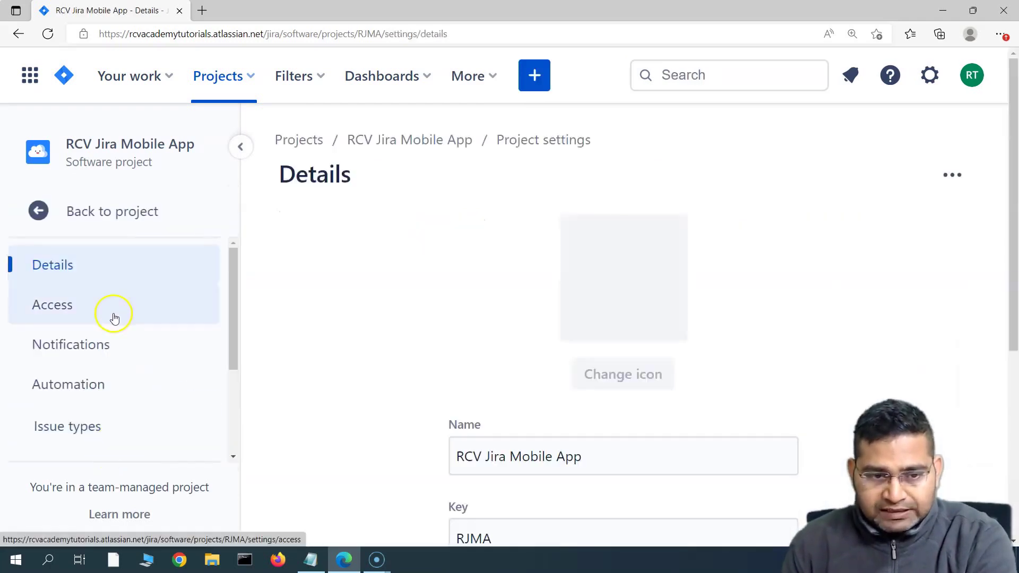
{"action": "left_click", "coordinate": [96, 395]}
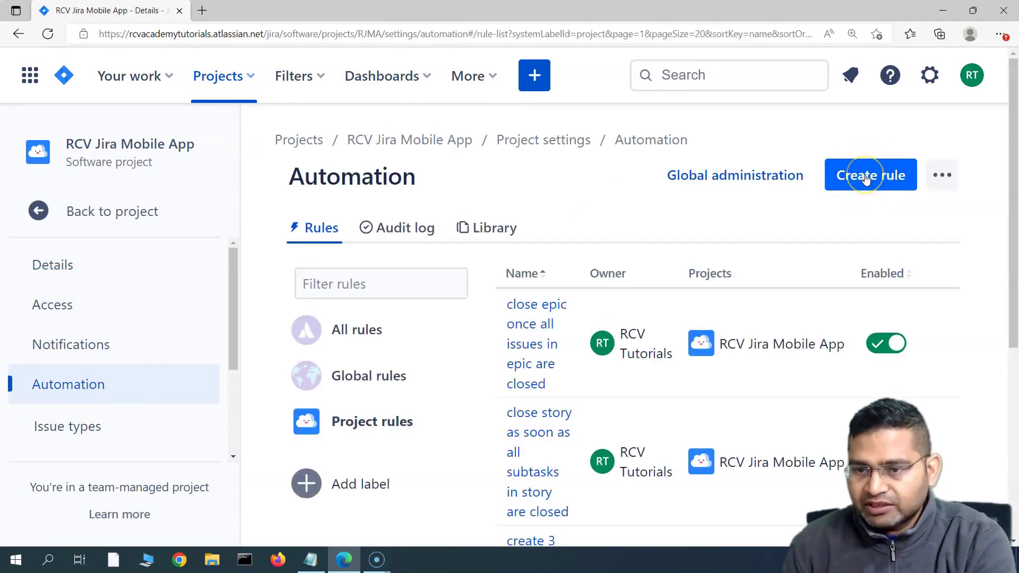
{"action": "left_click", "coordinate": [866, 178]}
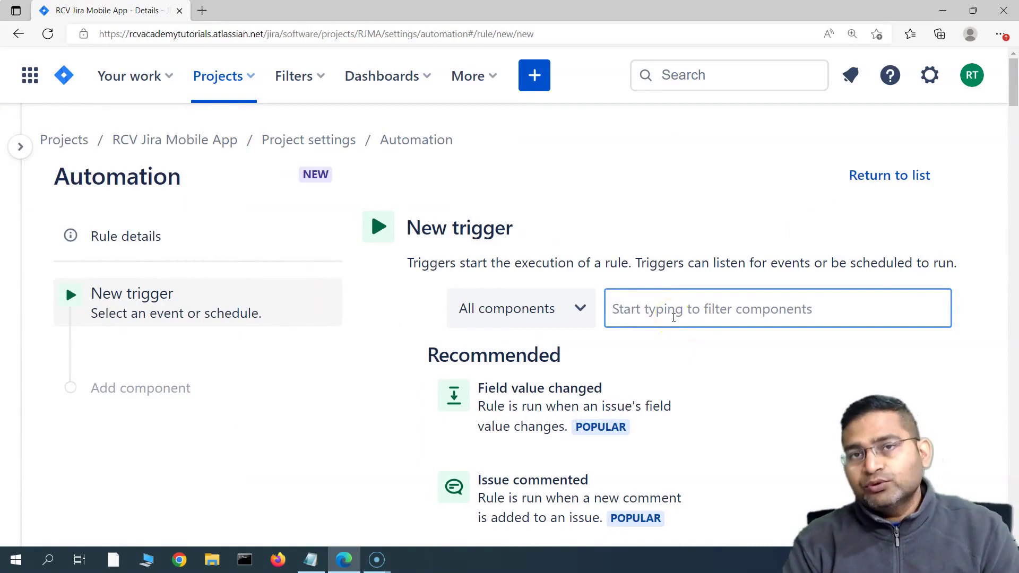
- Set the trigger to Issue transitioned with target status Ready for Test and save it
{"action": "left_click", "coordinate": [667, 319]}
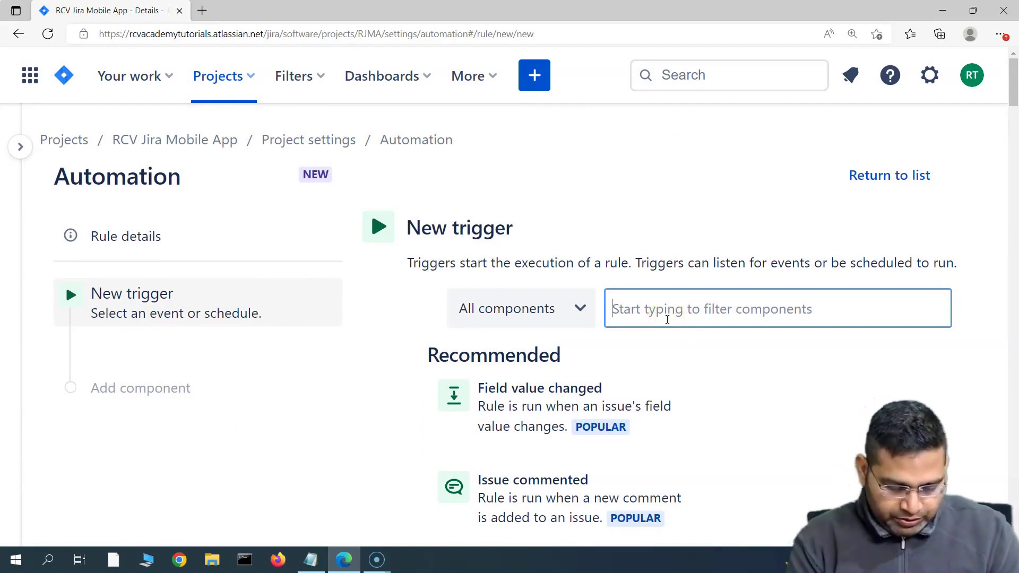
{"action": "type", "text": "tra"}
{"action": "left_click", "coordinate": [541, 381]}
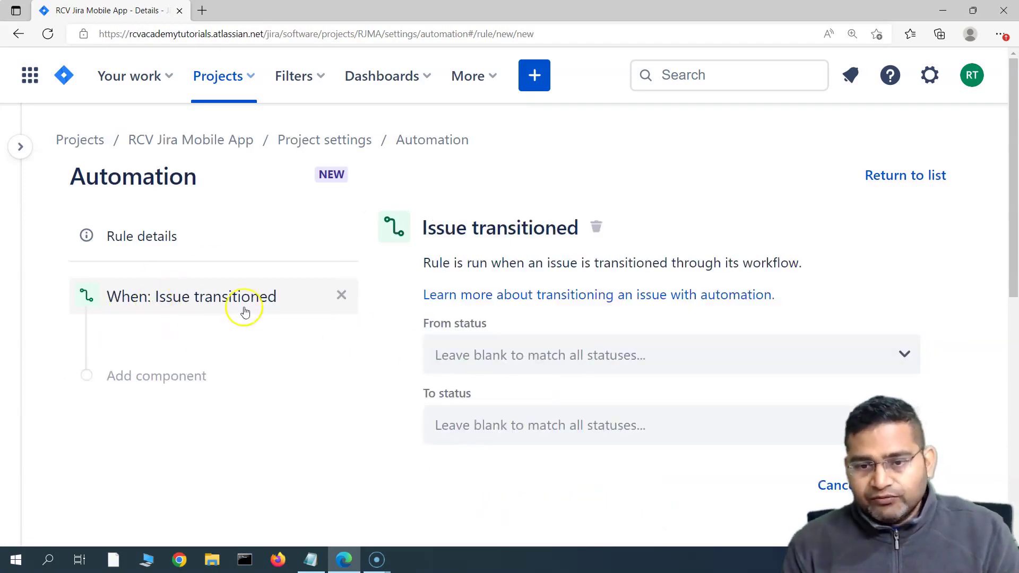
{"action": "left_click", "coordinate": [538, 429]}
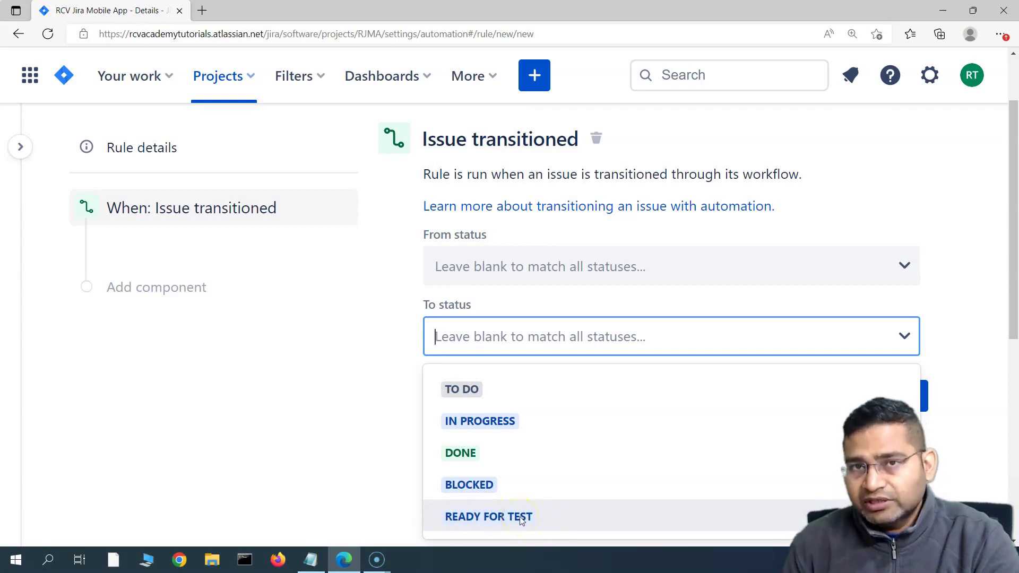
{"action": "left_click", "coordinate": [546, 517]}
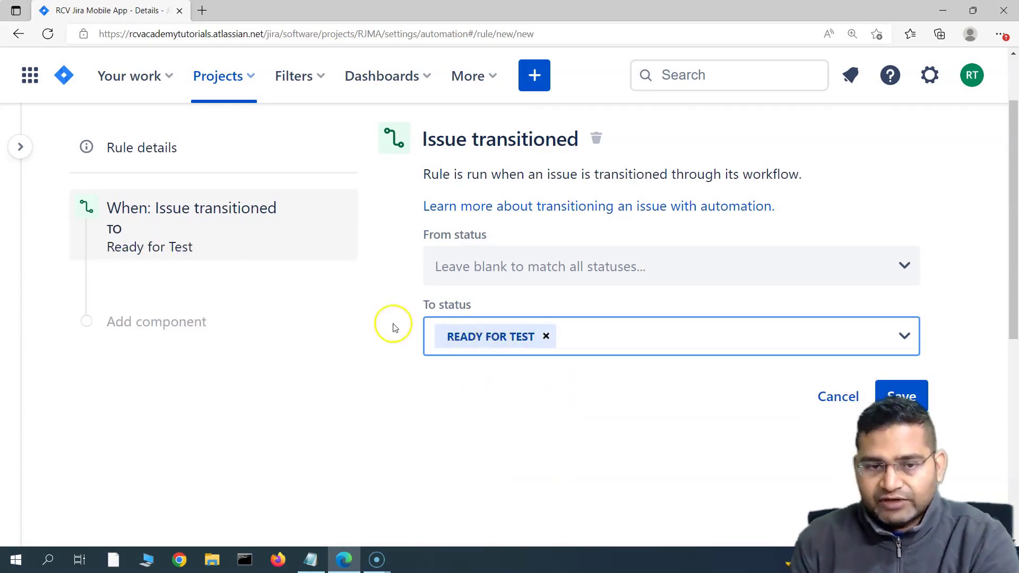
{"action": "left_click", "coordinate": [912, 401]}
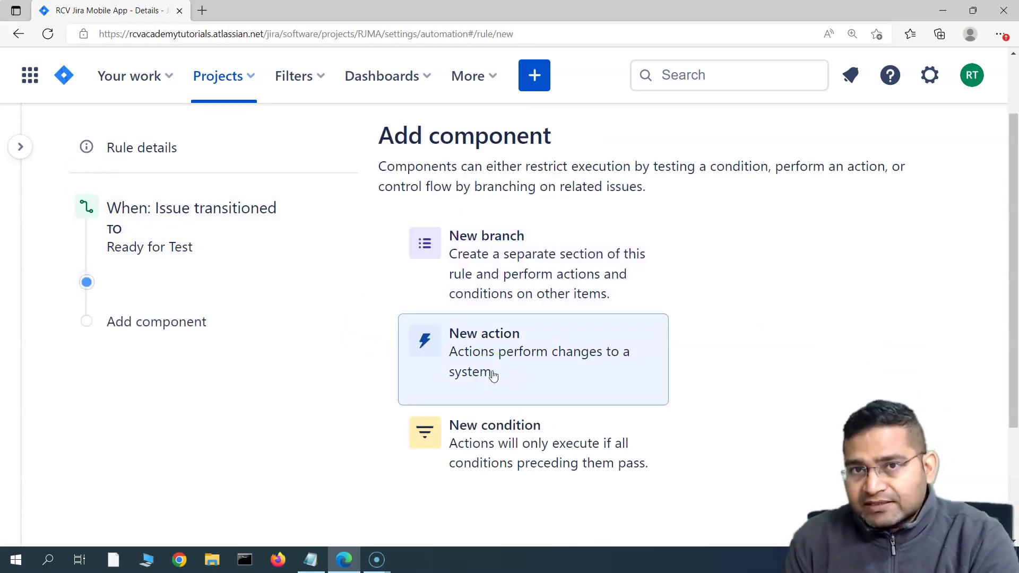
- Add a new condition step under the trigger, discarding an accidental empty one
{"action": "left_click", "coordinate": [637, 287]}
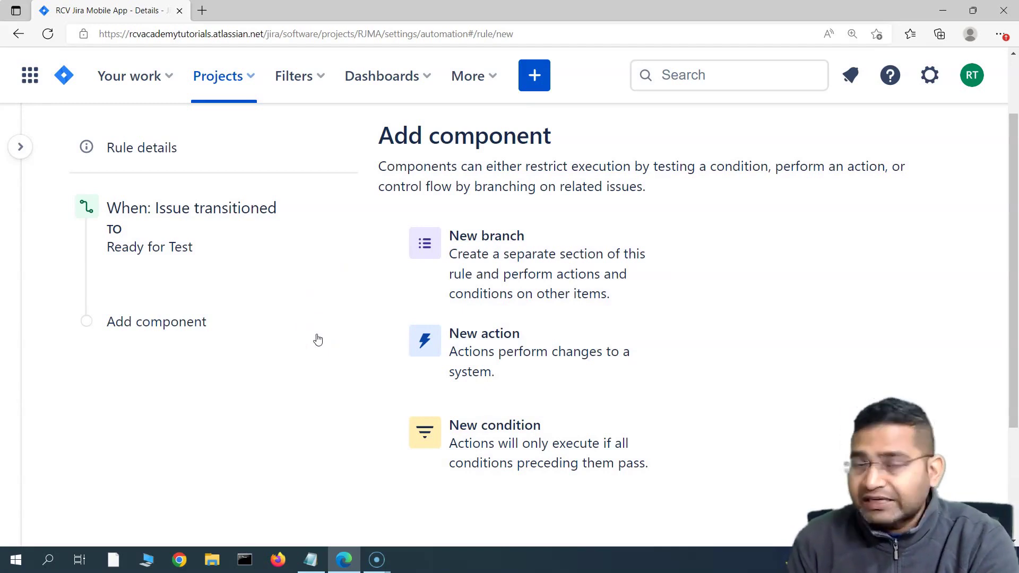
{"action": "left_click", "coordinate": [511, 451]}
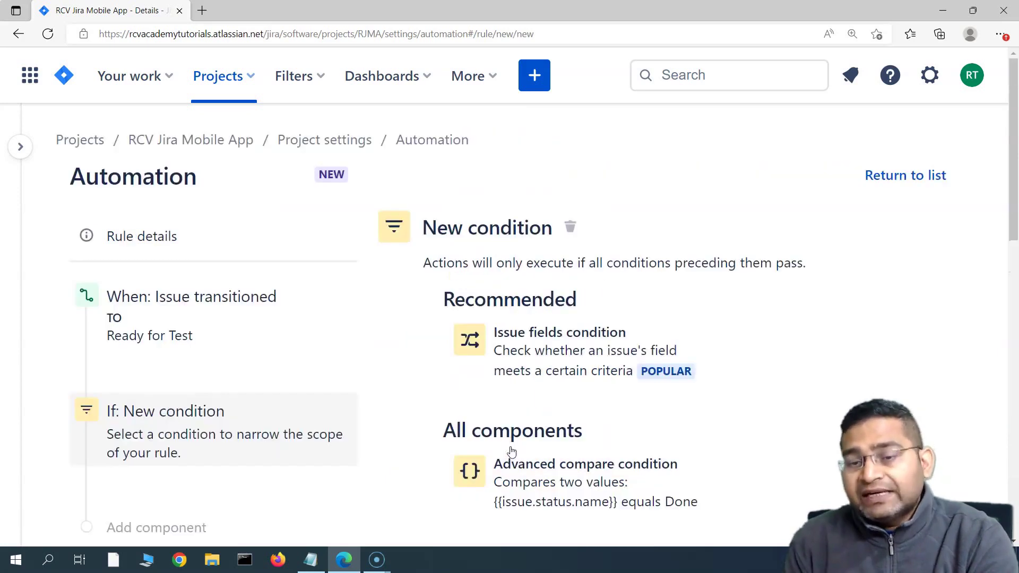
{"action": "scroll", "coordinate": [289, 425], "scroll_direction": "down", "scroll_amount": 3}
{"action": "left_click", "coordinate": [339, 260]}
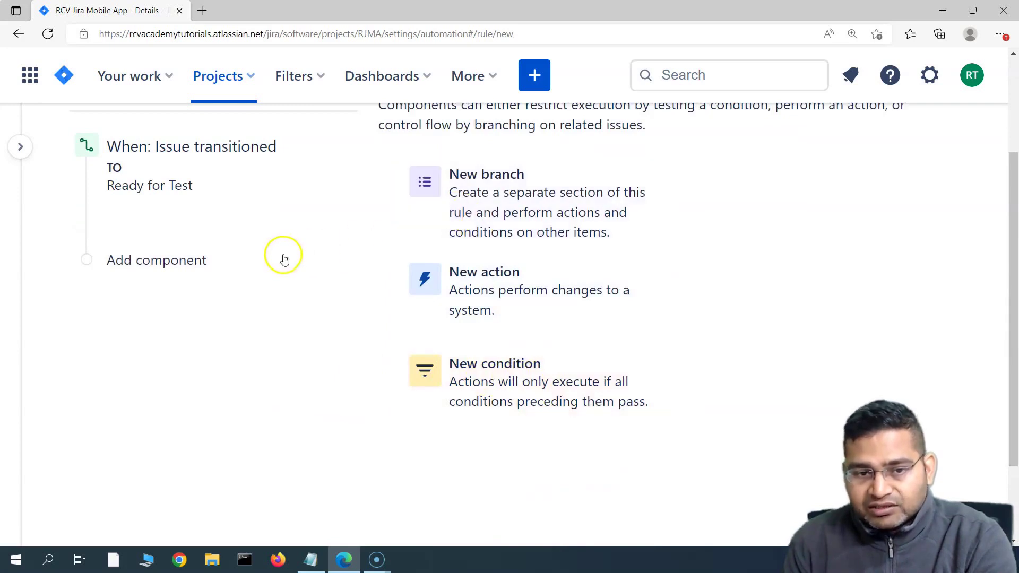
{"action": "left_click", "coordinate": [517, 371]}
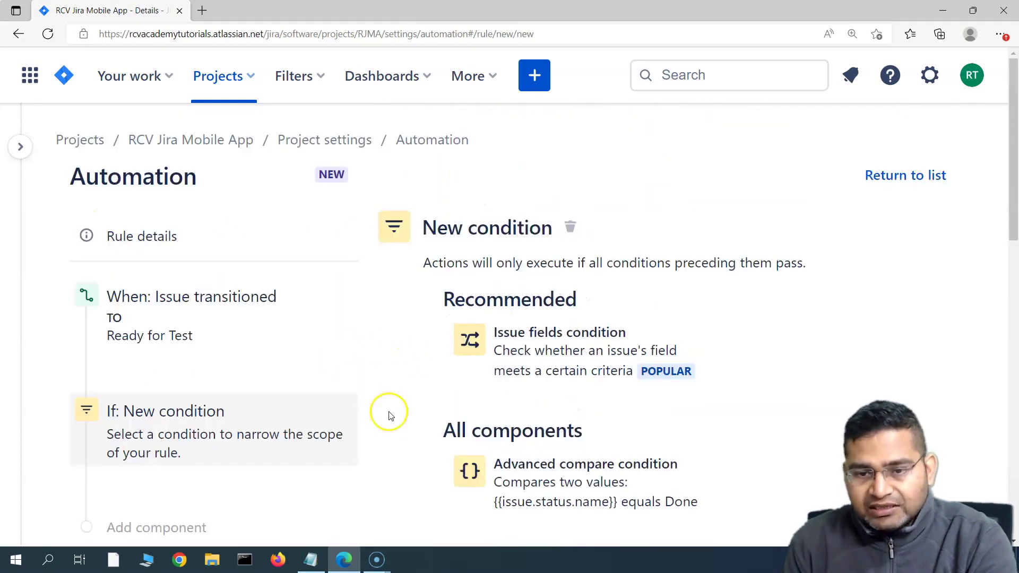
{"action": "scroll", "coordinate": [388, 416], "scroll_direction": "down", "scroll_amount": 3}
{"action": "scroll", "coordinate": [400, 448], "scroll_direction": "up", "scroll_amount": 2}
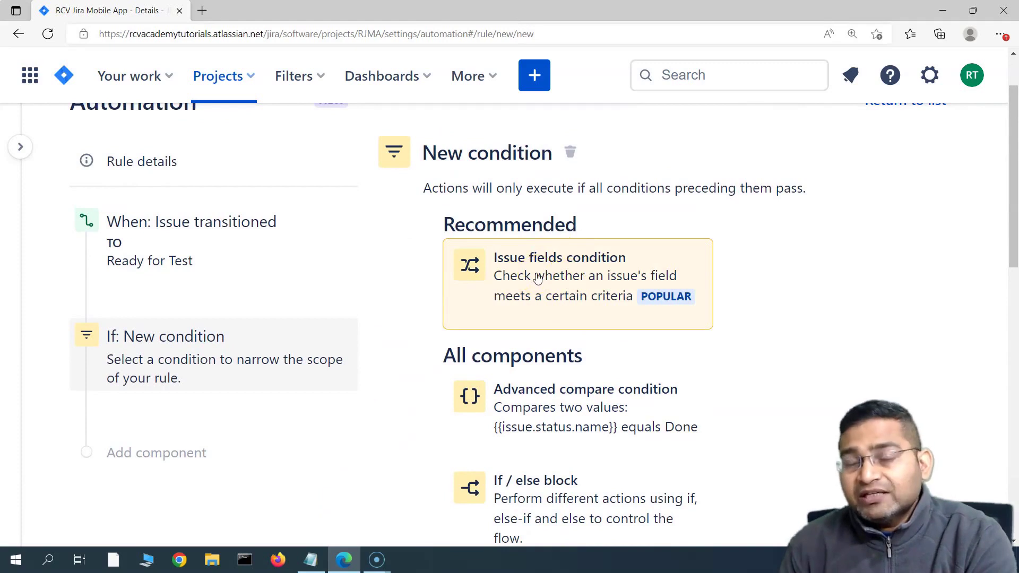
- Configure an Issue fields condition with Issue Type equals Bug and save it
{"action": "left_click", "coordinate": [568, 268]}
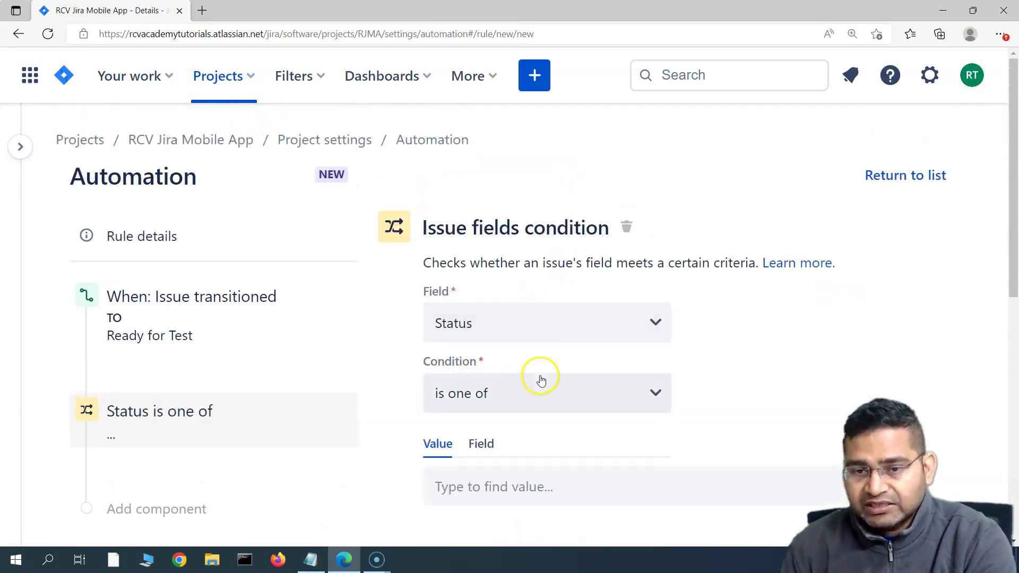
{"action": "left_click", "coordinate": [554, 322]}
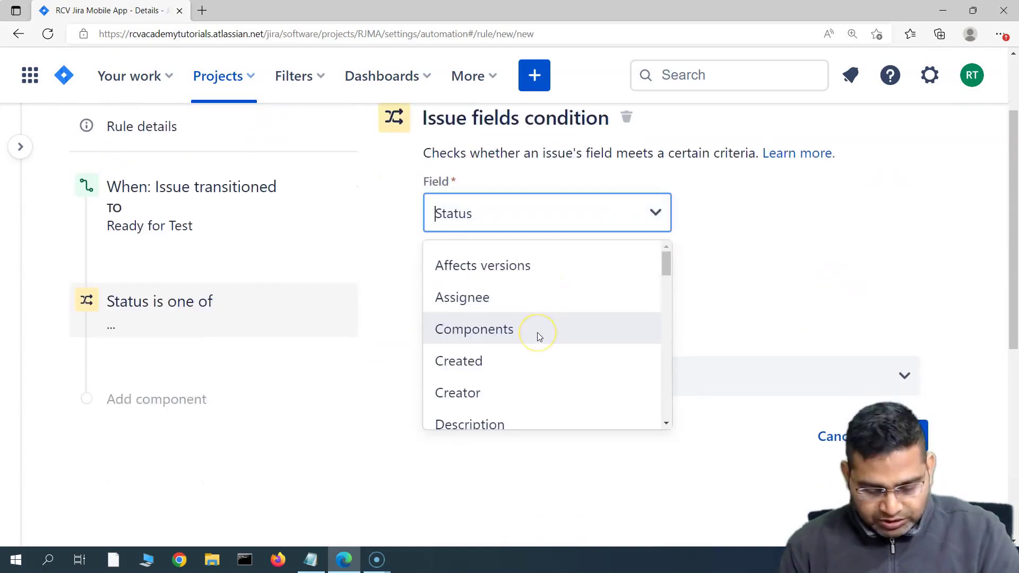
{"action": "type", "text": "issue Type"}
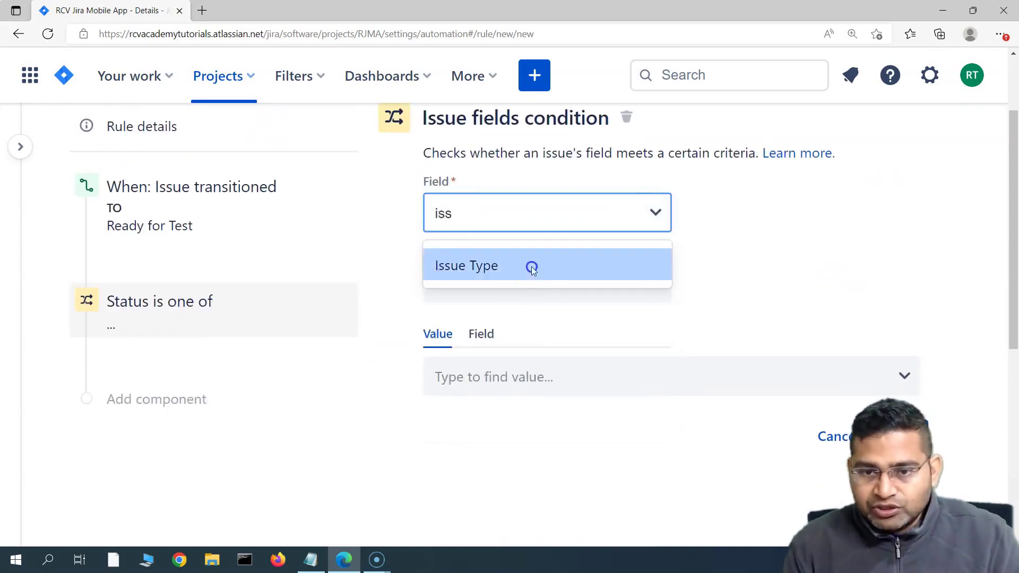
{"action": "left_click", "coordinate": [531, 266]}
{"action": "left_click", "coordinate": [523, 285]}
{"action": "left_click", "coordinate": [485, 338]}
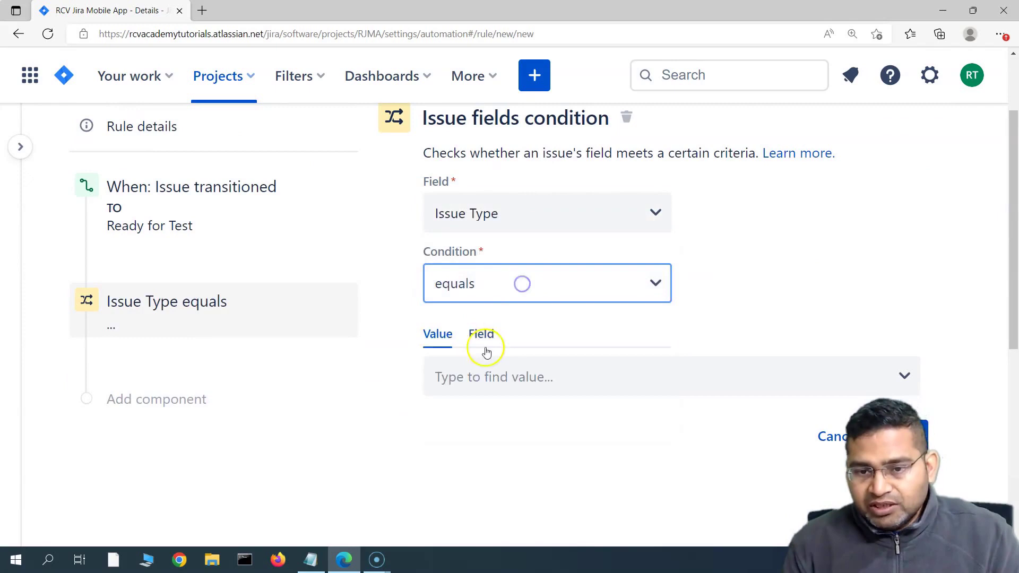
{"action": "left_click", "coordinate": [493, 377]}
{"action": "left_click", "coordinate": [478, 453]}
{"action": "left_click", "coordinate": [902, 395]}
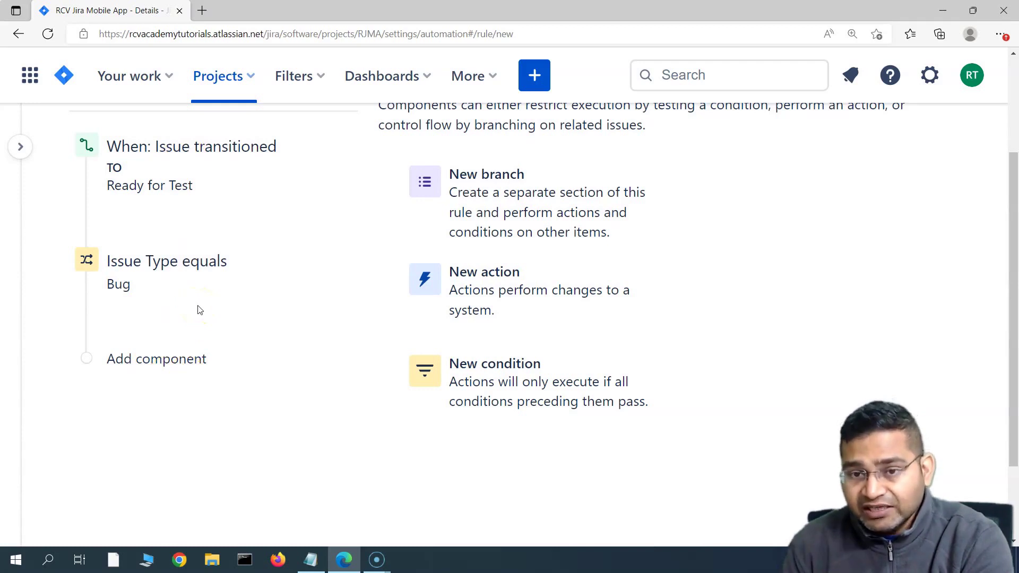
- Add a Send email action from the Notifications section of the action picker
{"action": "left_click", "coordinate": [501, 292]}
{"action": "scroll", "coordinate": [383, 416], "scroll_direction": "down", "scroll_amount": 2}
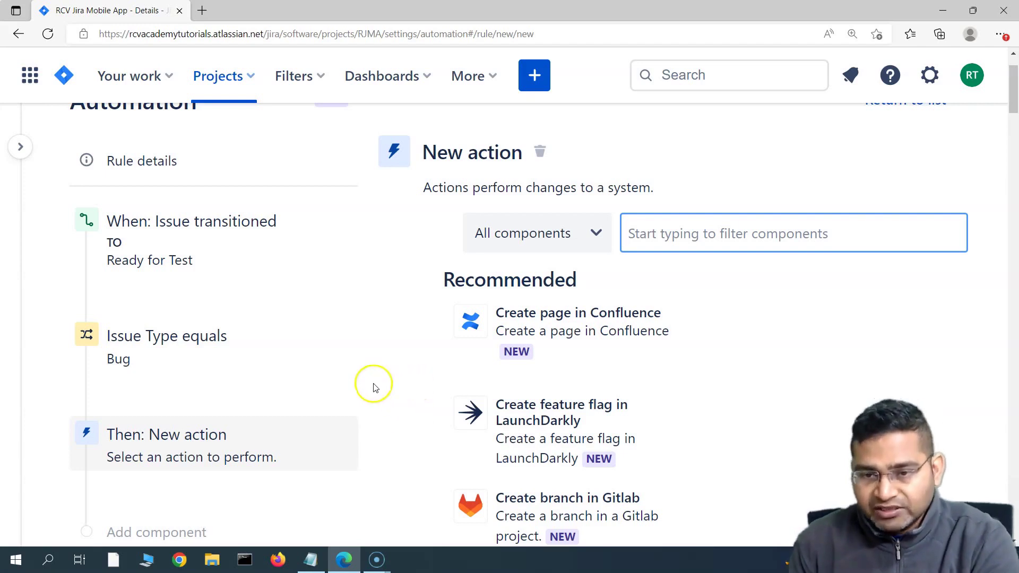
{"action": "scroll", "coordinate": [403, 376], "scroll_direction": "down", "scroll_amount": 2}
{"action": "scroll", "coordinate": [425, 402], "scroll_direction": "down", "scroll_amount": 2}
{"action": "scroll", "coordinate": [425, 402], "scroll_direction": "down", "scroll_amount": 10}
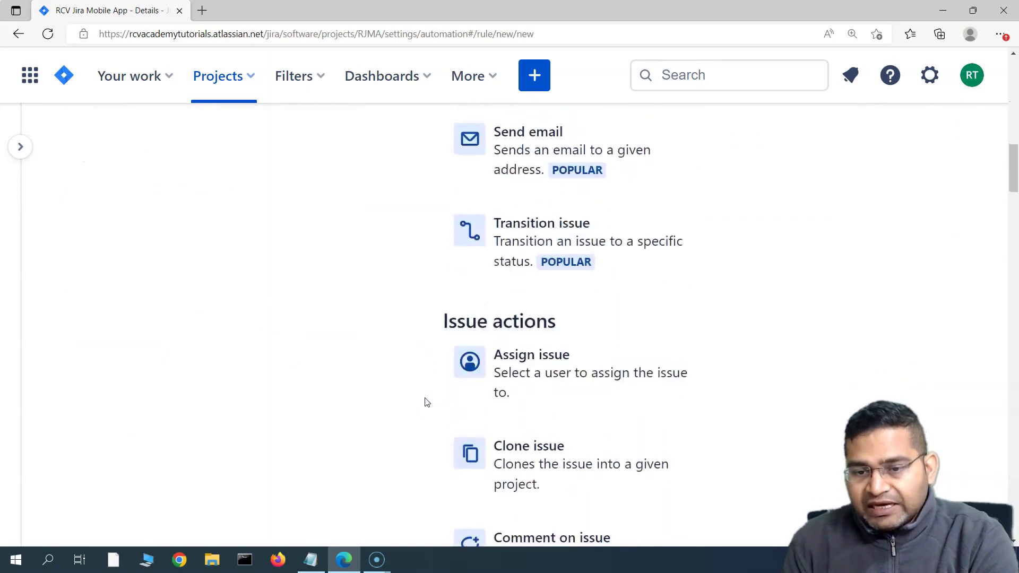
{"action": "scroll", "coordinate": [425, 402], "scroll_direction": "down", "scroll_amount": 2}
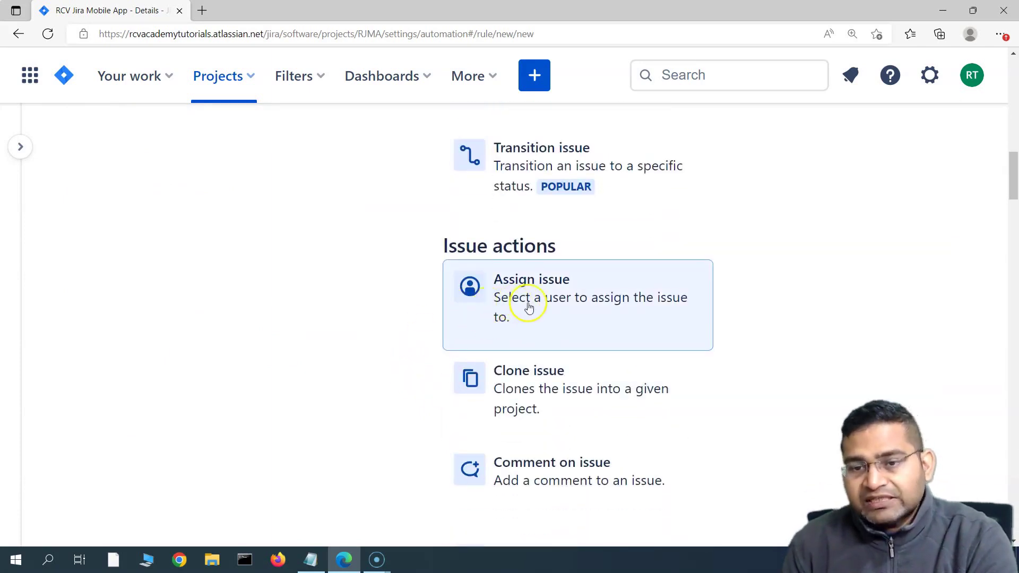
{"action": "scroll", "coordinate": [416, 394], "scroll_direction": "down", "scroll_amount": 1}
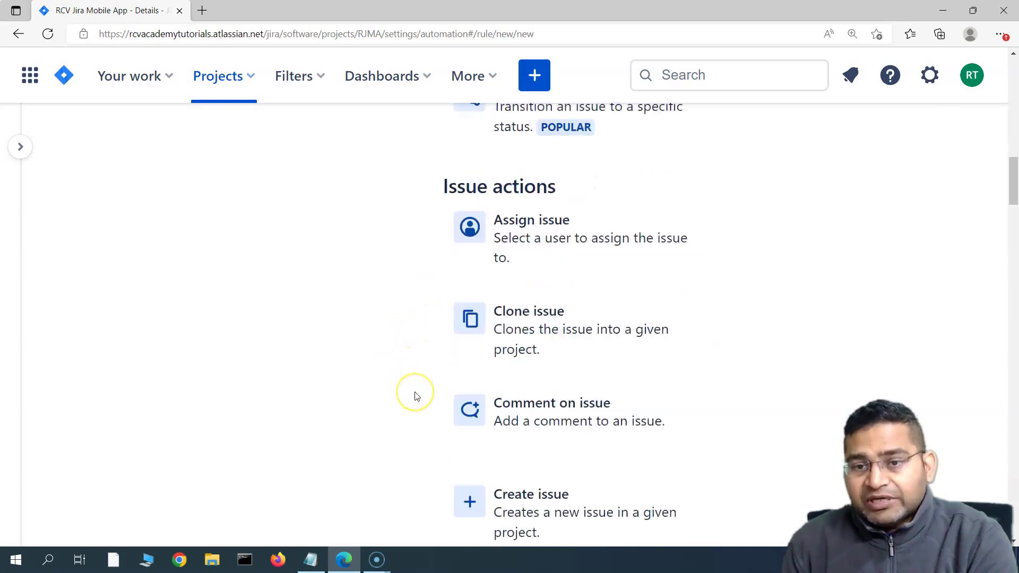
{"action": "scroll", "coordinate": [416, 397], "scroll_direction": "up", "scroll_amount": 2}
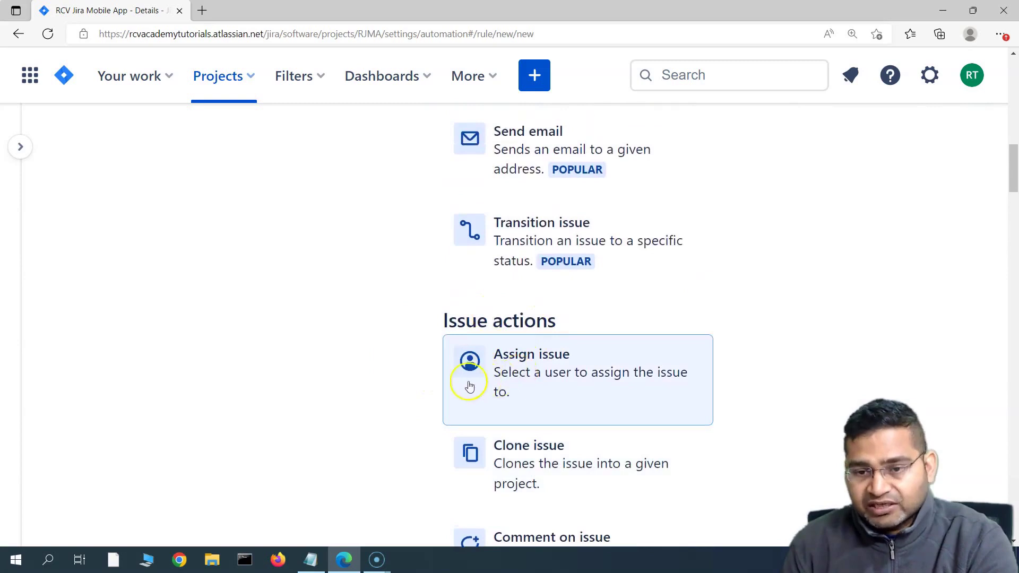
{"action": "scroll", "coordinate": [512, 382], "scroll_direction": "down", "scroll_amount": 2}
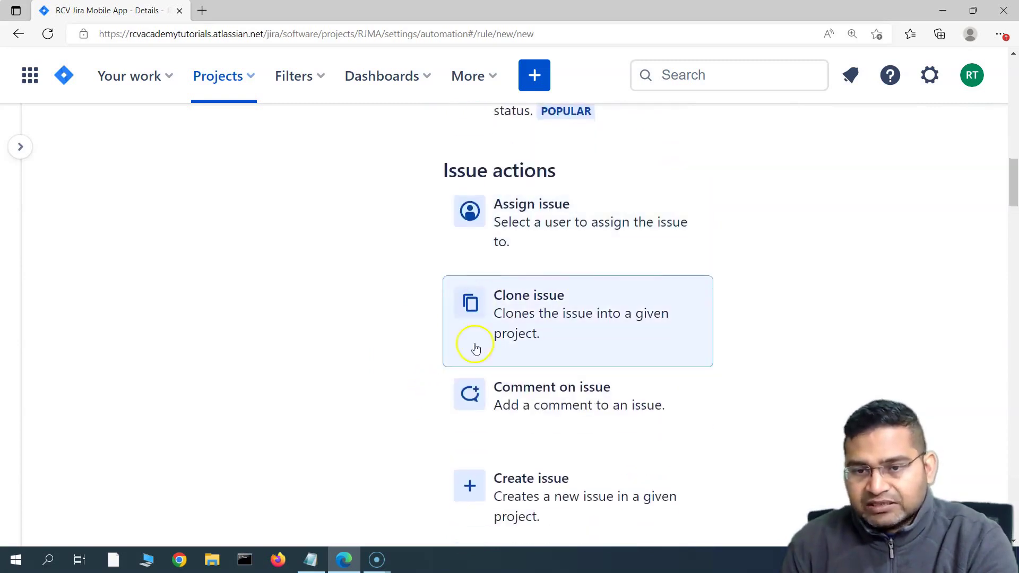
{"action": "scroll", "coordinate": [472, 297], "scroll_direction": "down", "scroll_amount": 9}
{"action": "scroll", "coordinate": [413, 348], "scroll_direction": "down", "scroll_amount": 8}
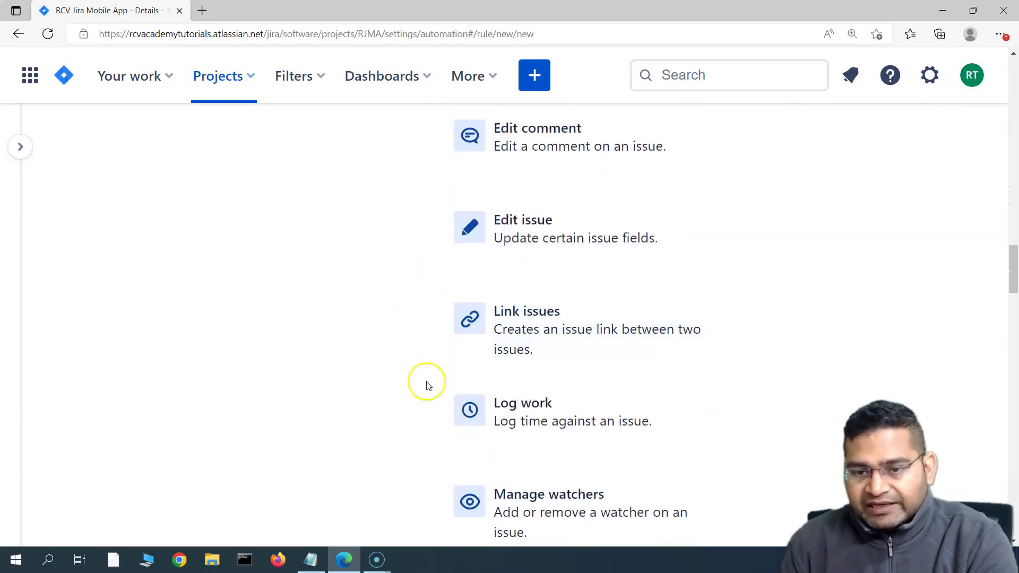
{"action": "left_click", "coordinate": [527, 378]}
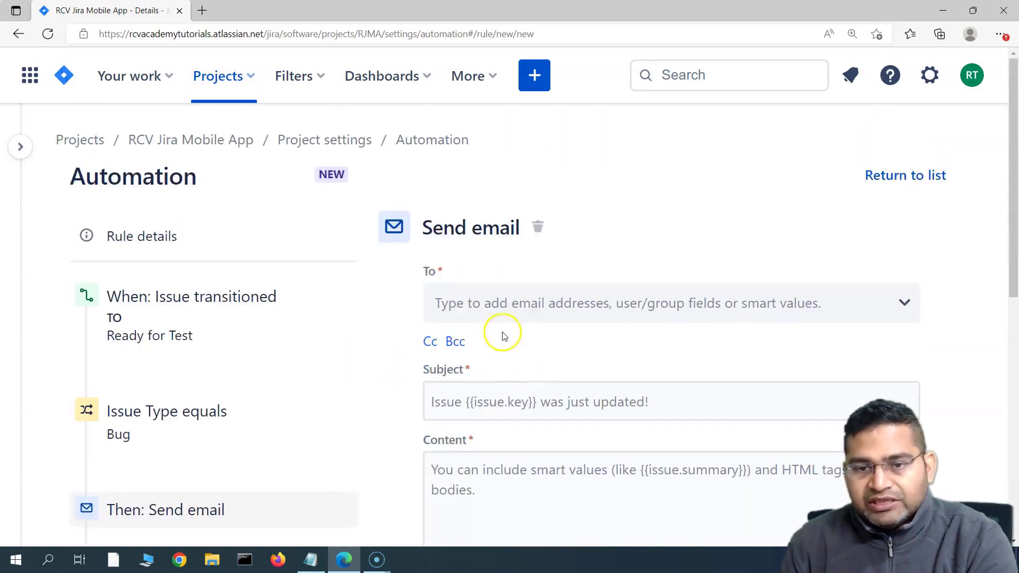
- Set the email recipient to the issue's Reporter
{"action": "left_click", "coordinate": [555, 314]}
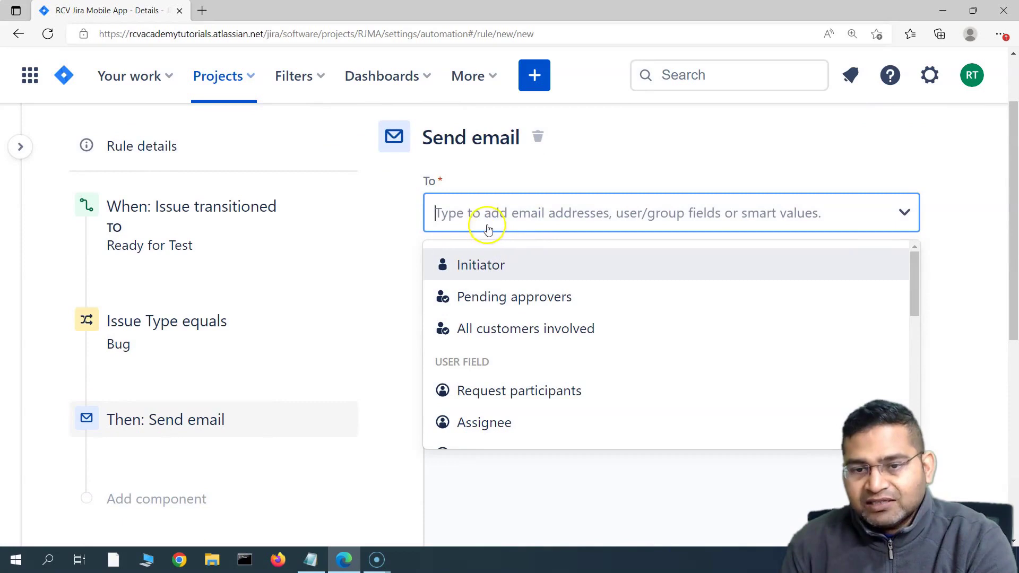
{"action": "scroll", "coordinate": [488, 372], "scroll_direction": "down", "scroll_amount": 1}
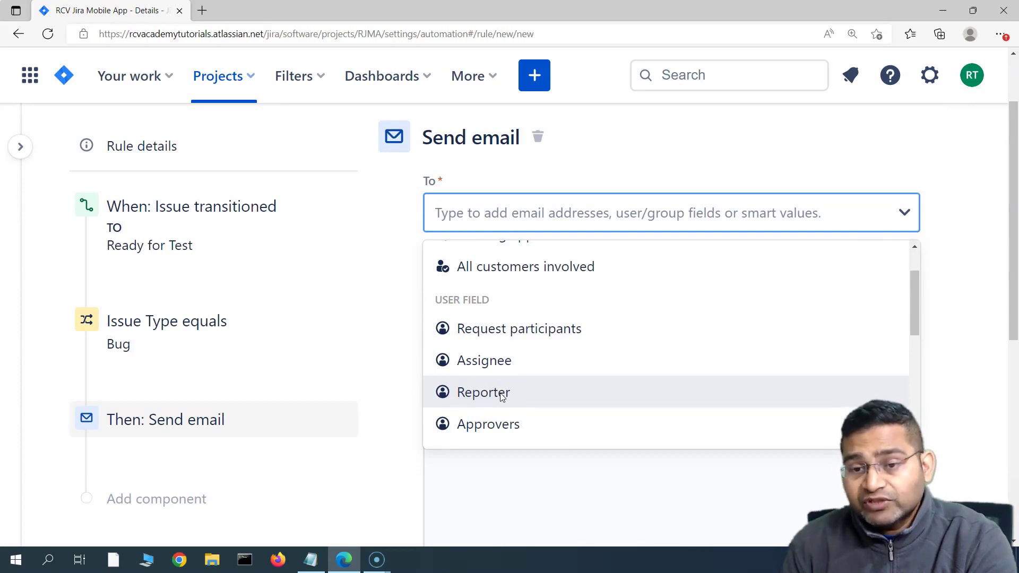
{"action": "left_click", "coordinate": [502, 397]}
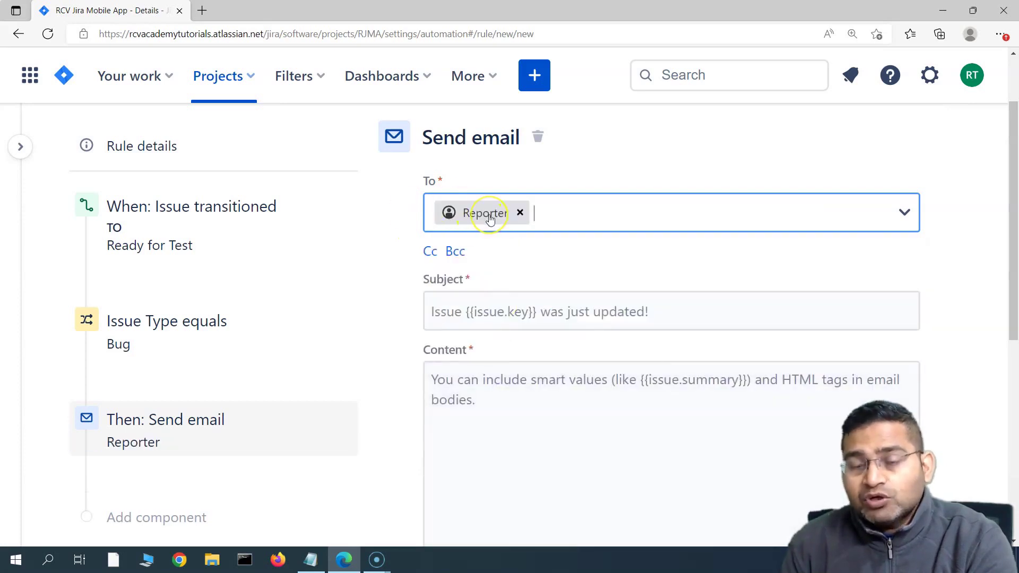
{"action": "left_click", "coordinate": [483, 221]}
{"action": "left_click", "coordinate": [505, 231]}
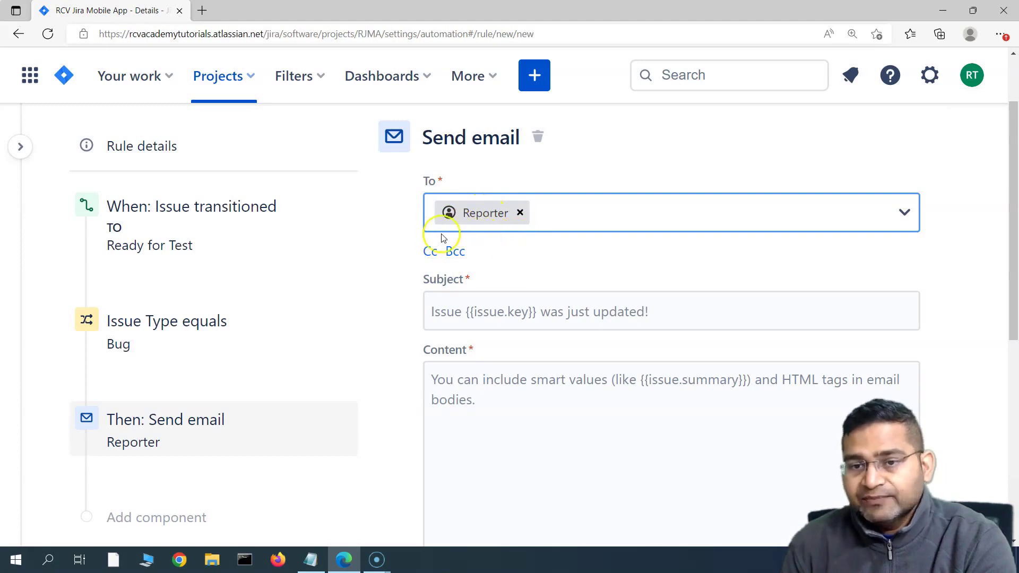
- Set both subject and content to 'Issue {{issue.key}} is ready for test'
{"action": "left_click", "coordinate": [439, 311]}
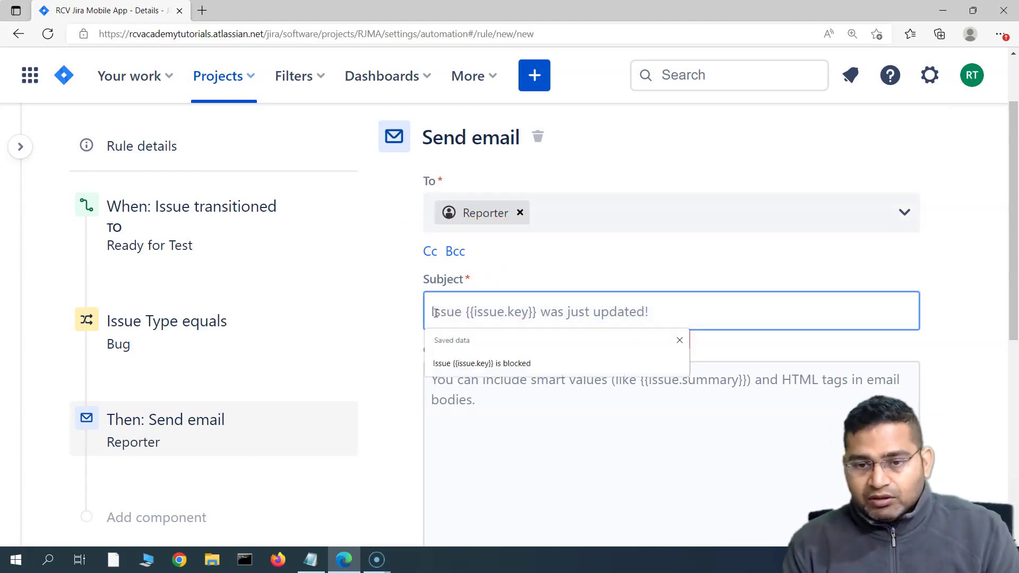
{"action": "left_click", "coordinate": [469, 364]}
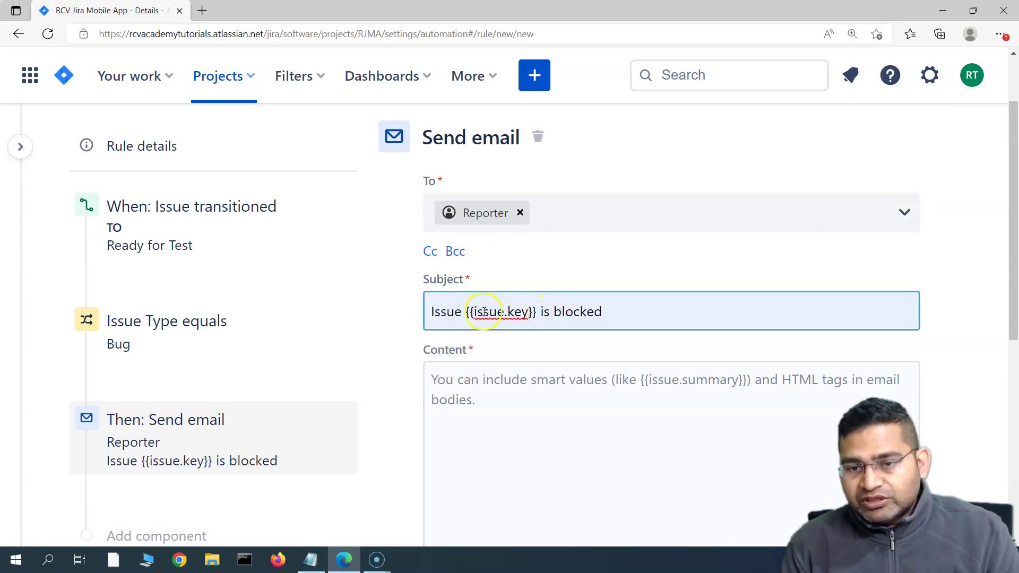
{"action": "left_click_drag", "start_coordinate": [467, 312], "coordinate": [621, 311]}
{"action": "left_click", "coordinate": [558, 312]}
{"action": "type", "text": "ready"}
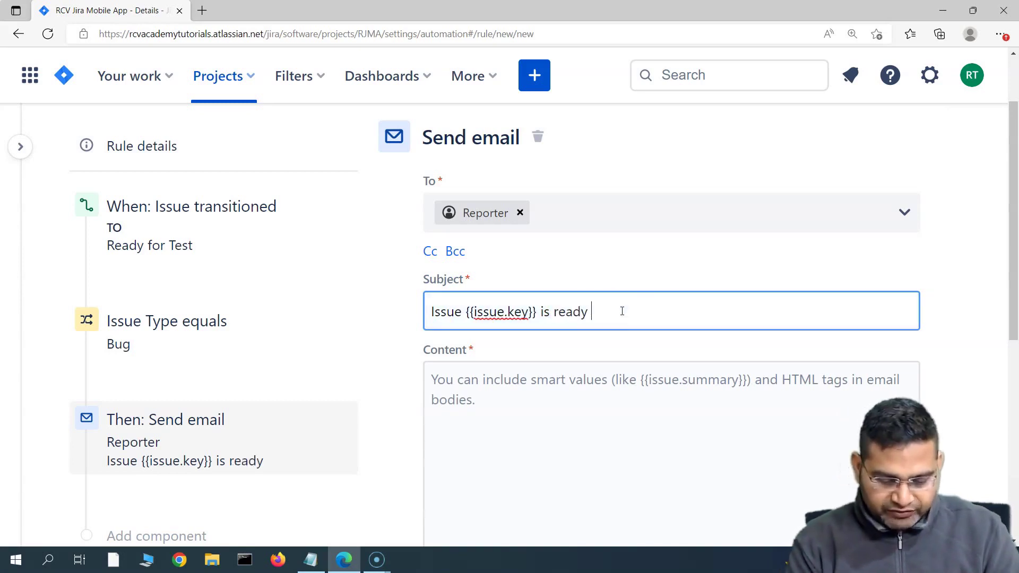
{"action": "type", "text": " for test"}
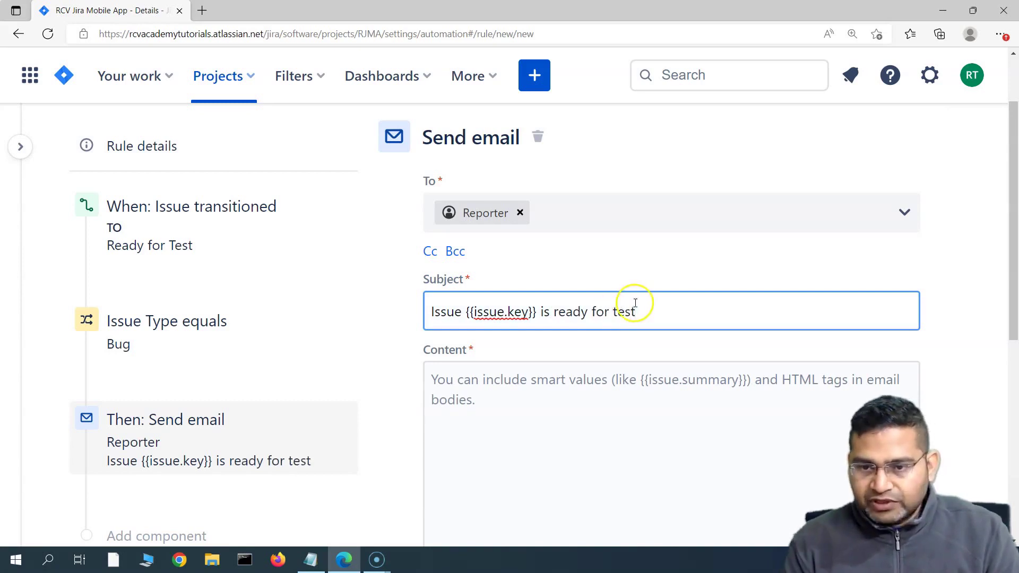
{"action": "left_click_drag", "start_coordinate": [670, 319], "coordinate": [412, 318]}
{"action": "key", "text": "ctrl+c"}
{"action": "left_click", "coordinate": [455, 393]}
{"action": "key", "text": "ctrl+v"}
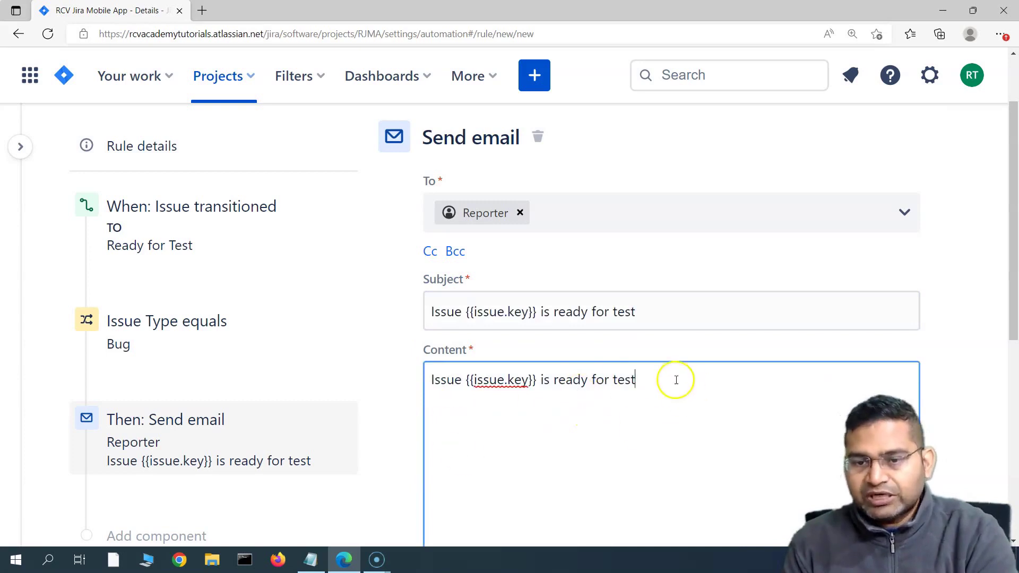
{"action": "scroll", "coordinate": [684, 384], "scroll_direction": "down", "scroll_amount": 3}
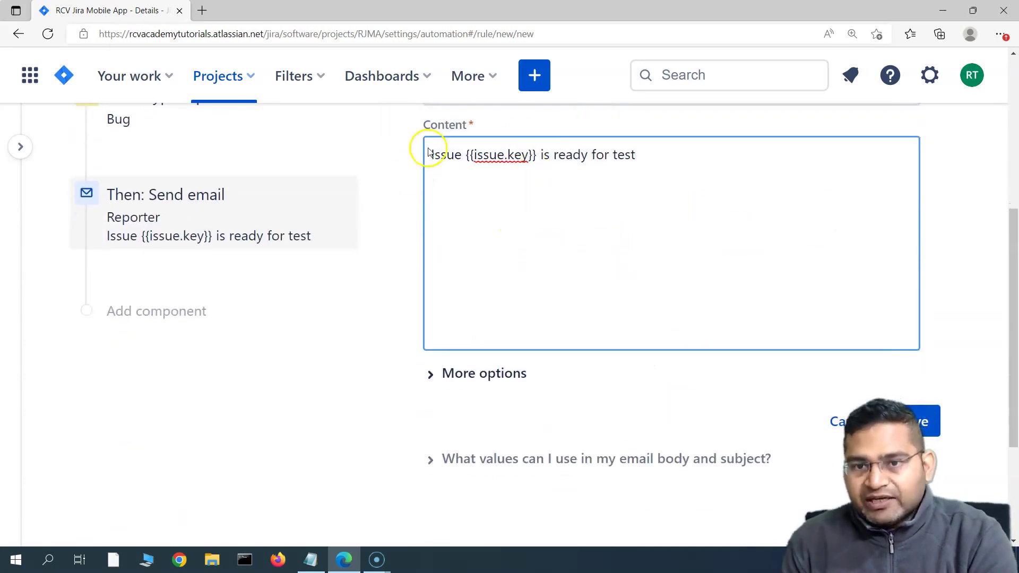
{"action": "scroll", "coordinate": [480, 300], "scroll_direction": "down", "scroll_amount": 3}
{"action": "left_click", "coordinate": [924, 421]}
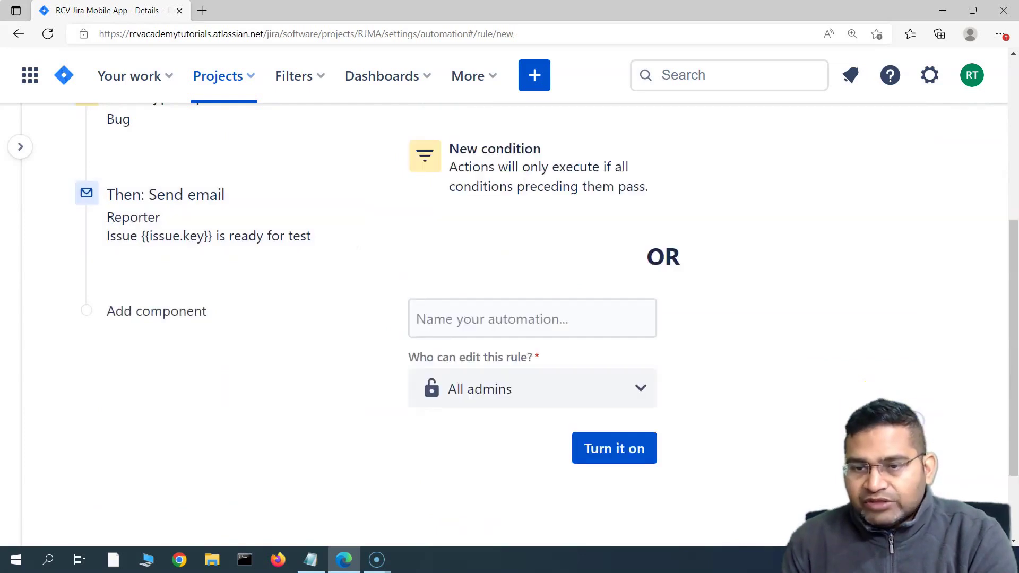
{"action": "scroll", "coordinate": [205, 323], "scroll_direction": "up", "scroll_amount": 3}
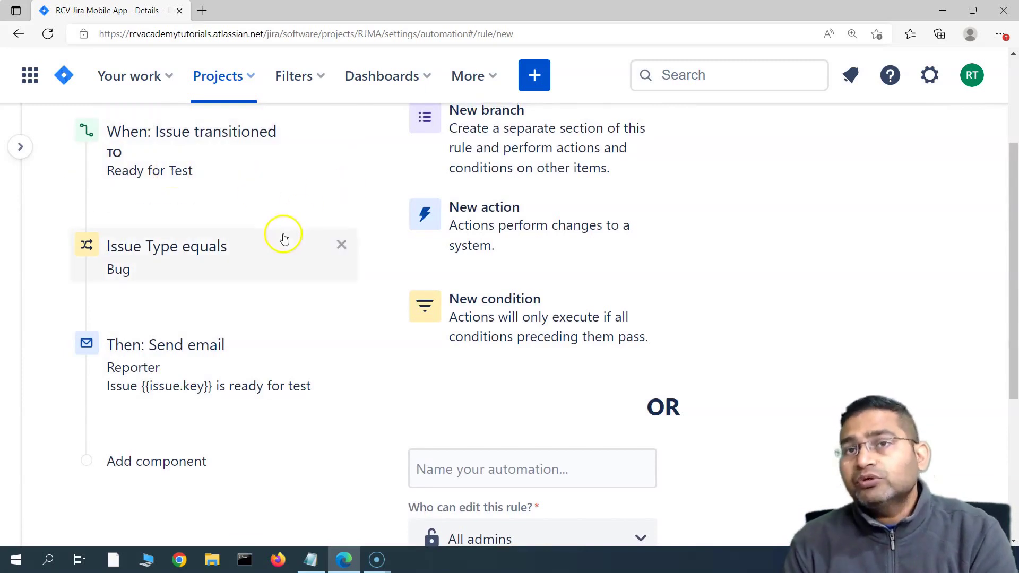
{"action": "scroll", "coordinate": [212, 345], "scroll_direction": "down", "scroll_amount": 1}
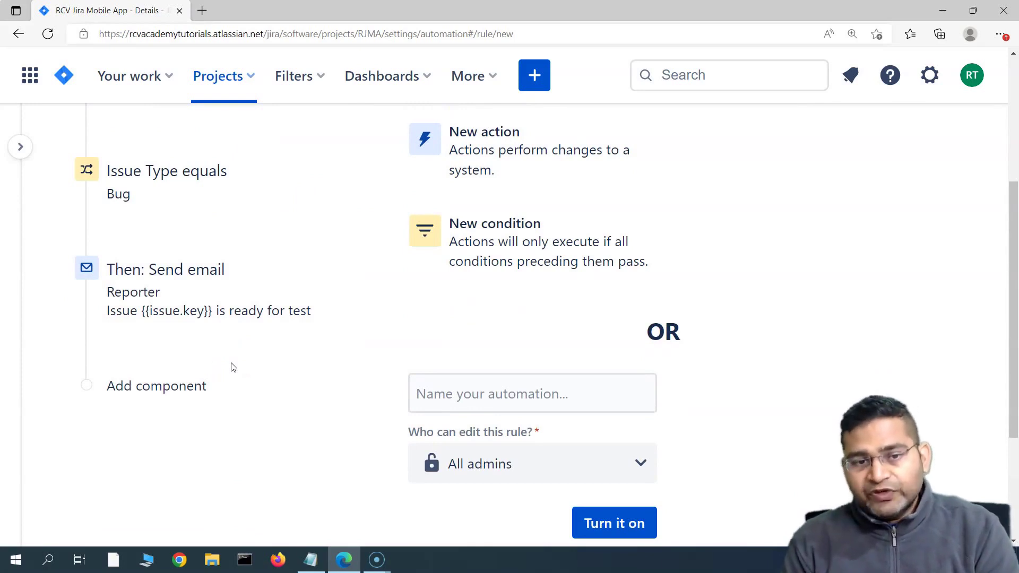
{"action": "left_click", "coordinate": [213, 331]}
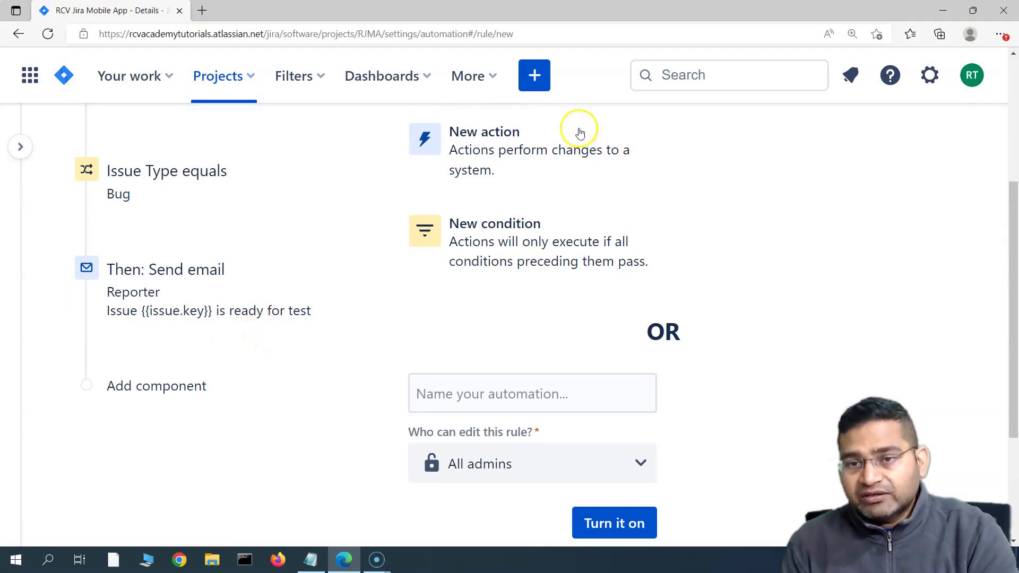
- Add an Assign issue action after the email action
{"action": "left_click", "coordinate": [476, 154]}
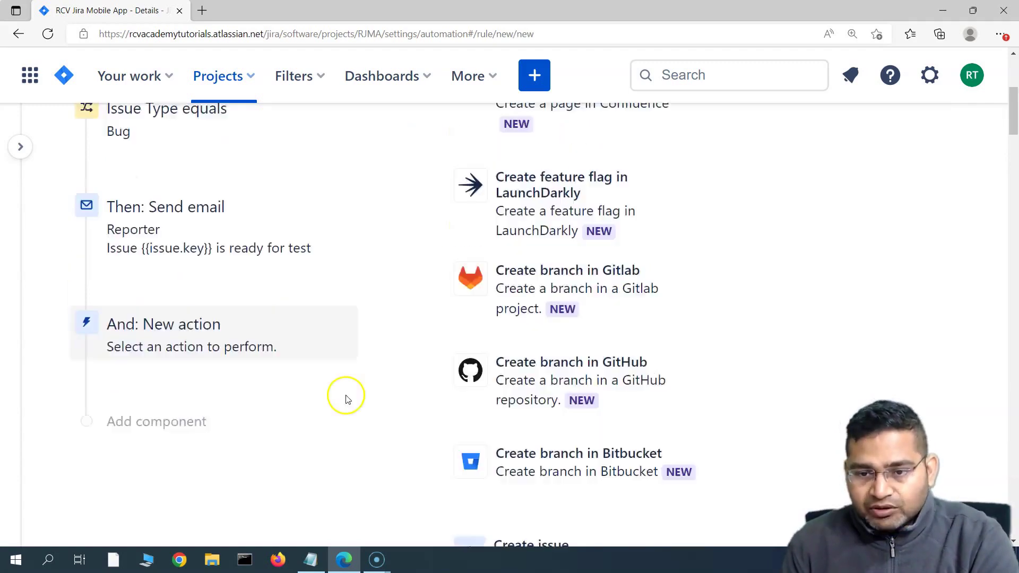
{"action": "scroll", "coordinate": [481, 364], "scroll_direction": "down", "scroll_amount": 5}
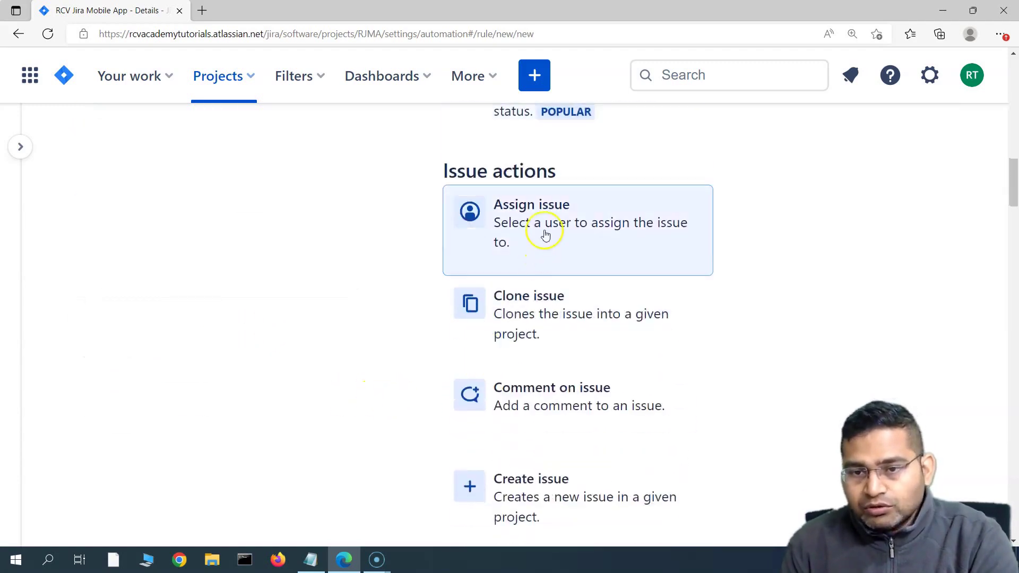
{"action": "left_click", "coordinate": [544, 232]}
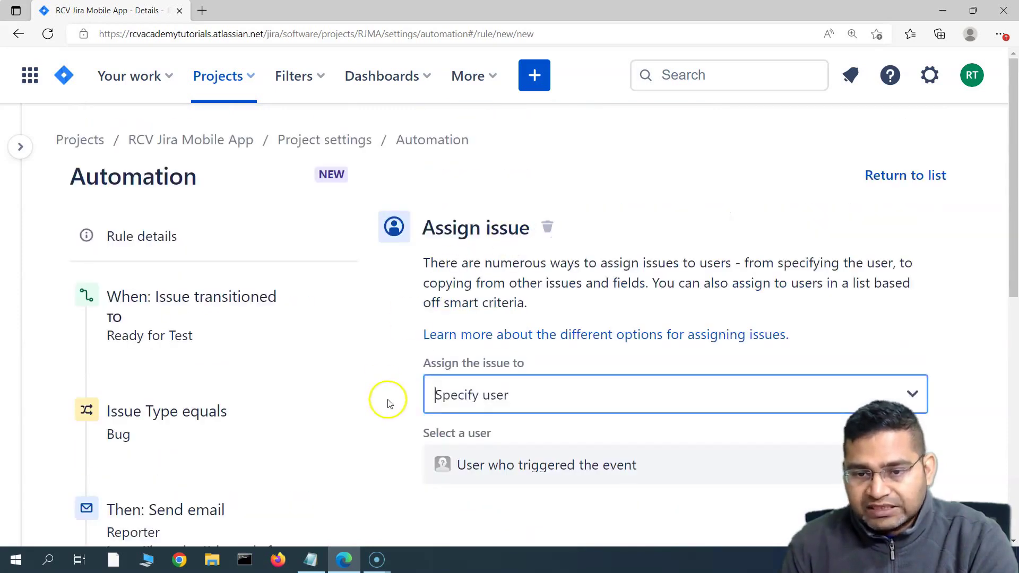
{"action": "scroll", "coordinate": [390, 398], "scroll_direction": "down", "scroll_amount": 2}
{"action": "left_click", "coordinate": [524, 321]}
{"action": "scroll", "coordinate": [532, 419], "scroll_direction": "down", "scroll_amount": 1}
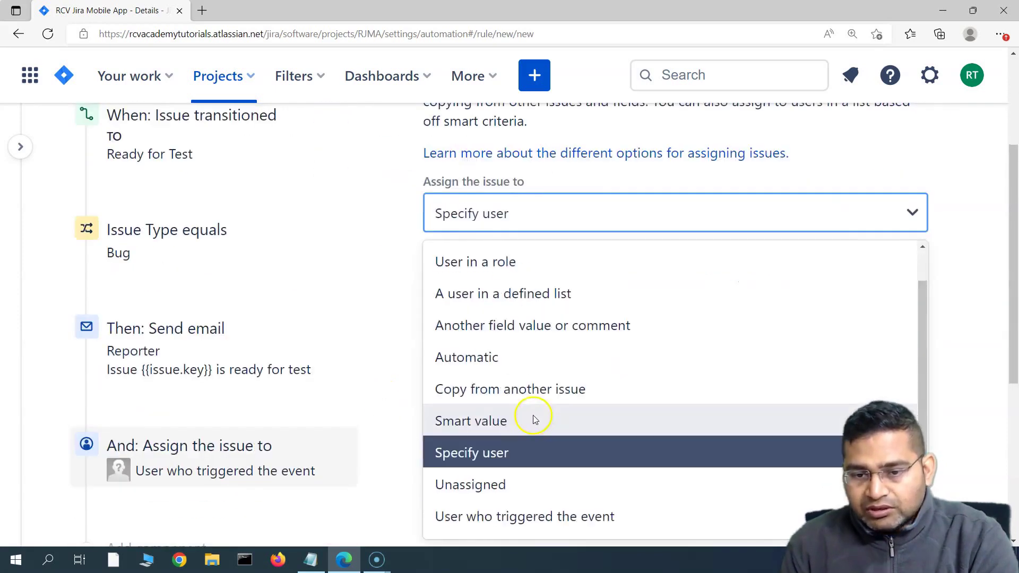
{"action": "scroll", "coordinate": [942, 286], "scroll_direction": "down", "scroll_amount": 3}
{"action": "scroll", "coordinate": [680, 325], "scroll_direction": "up", "scroll_amount": 1}
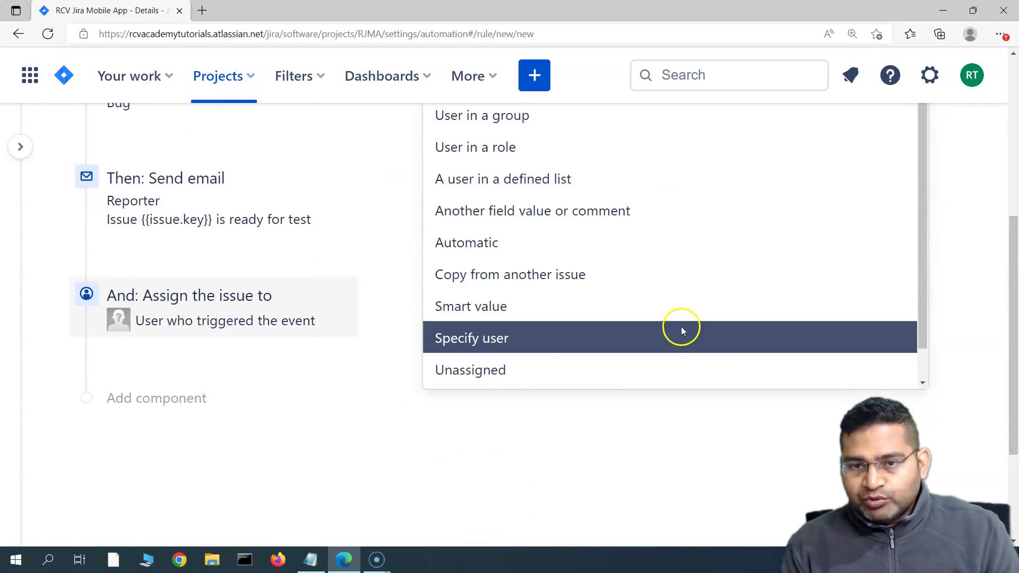
{"action": "scroll", "coordinate": [706, 425], "scroll_direction": "up", "scroll_amount": 2}
{"action": "key", "text": "Tab"}
{"action": "scroll", "coordinate": [582, 444], "scroll_direction": "up", "scroll_amount": 3}
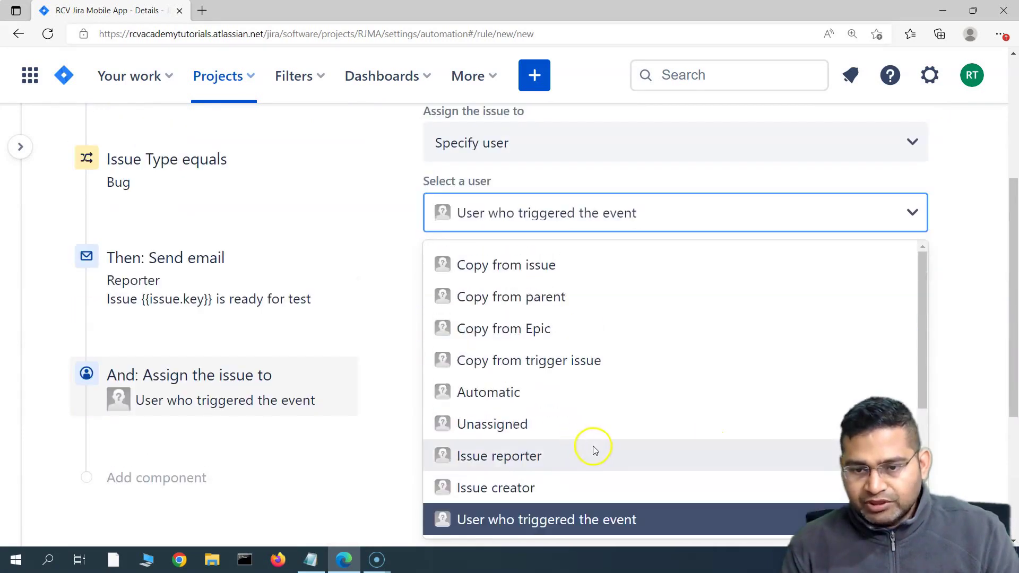
{"action": "left_click", "coordinate": [982, 177]}
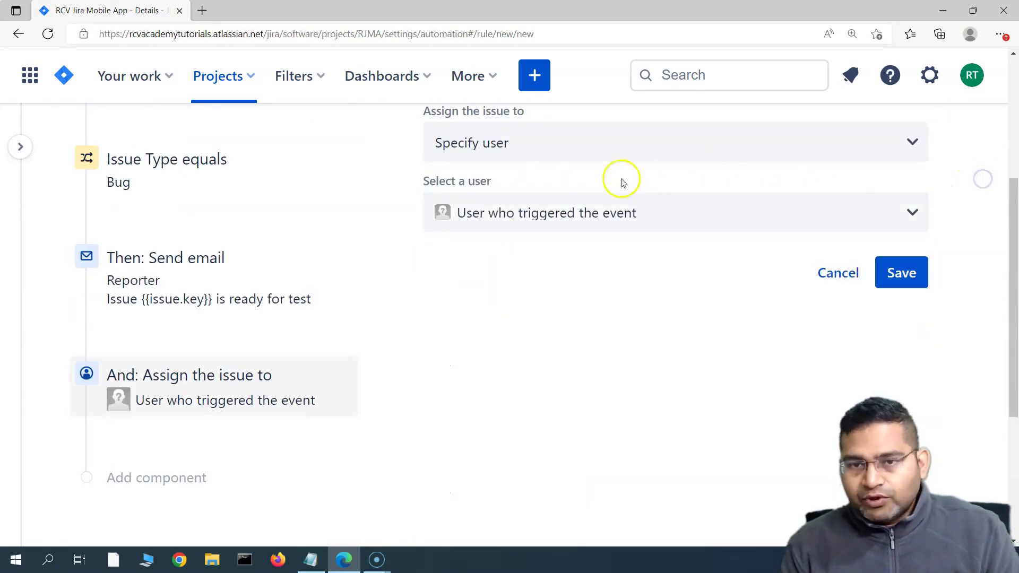
{"action": "scroll", "coordinate": [621, 178], "scroll_direction": "up", "scroll_amount": 3}
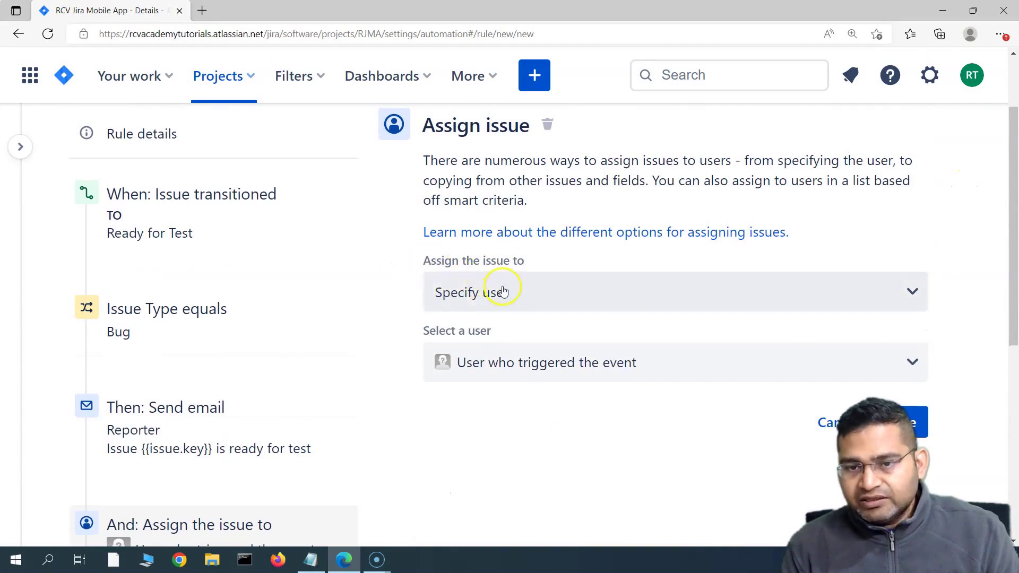
- Make the action assign the issue to the Issue reporter and save it
{"action": "left_click", "coordinate": [484, 303]}
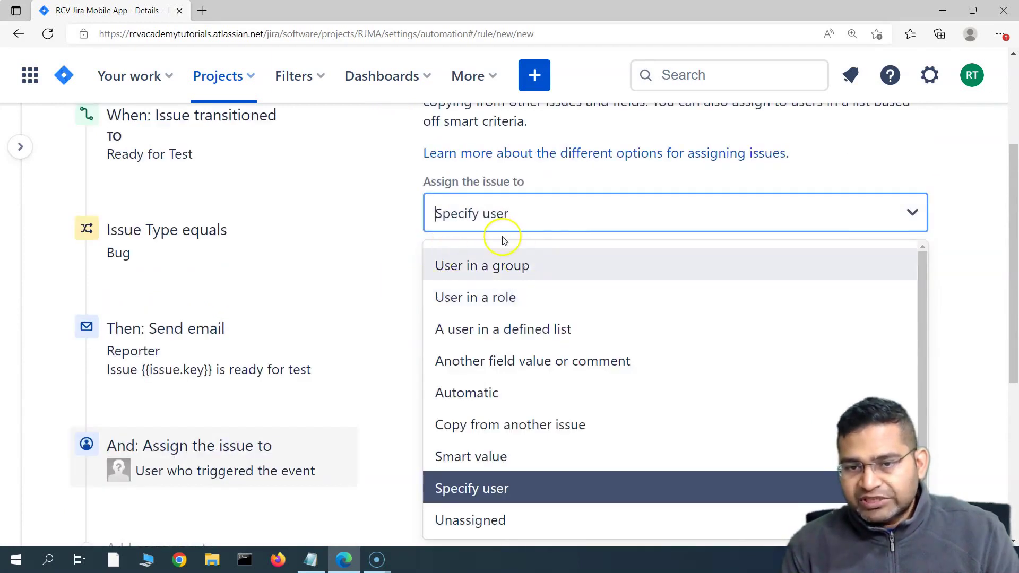
{"action": "left_click", "coordinate": [959, 196]}
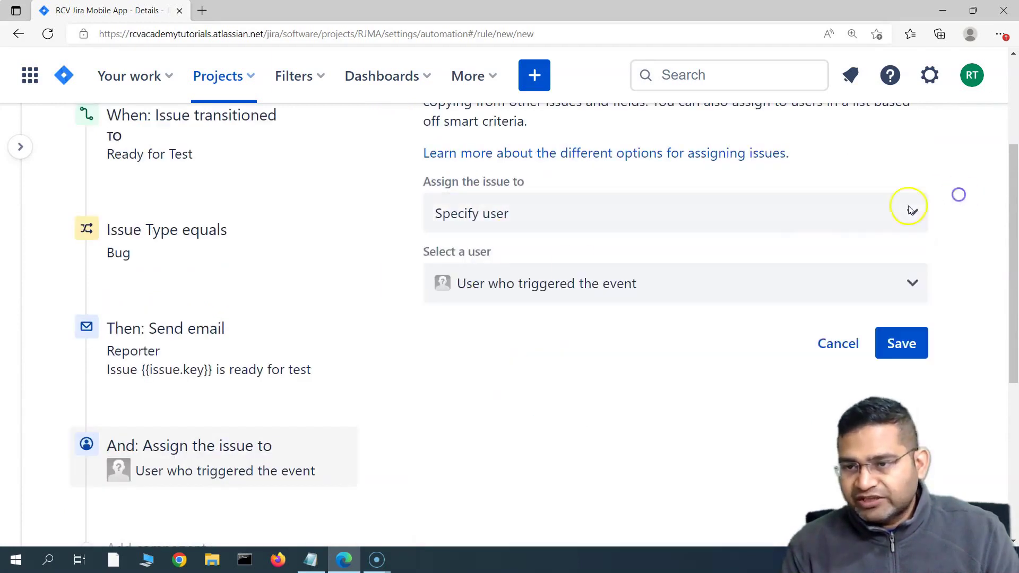
{"action": "left_click", "coordinate": [508, 285]}
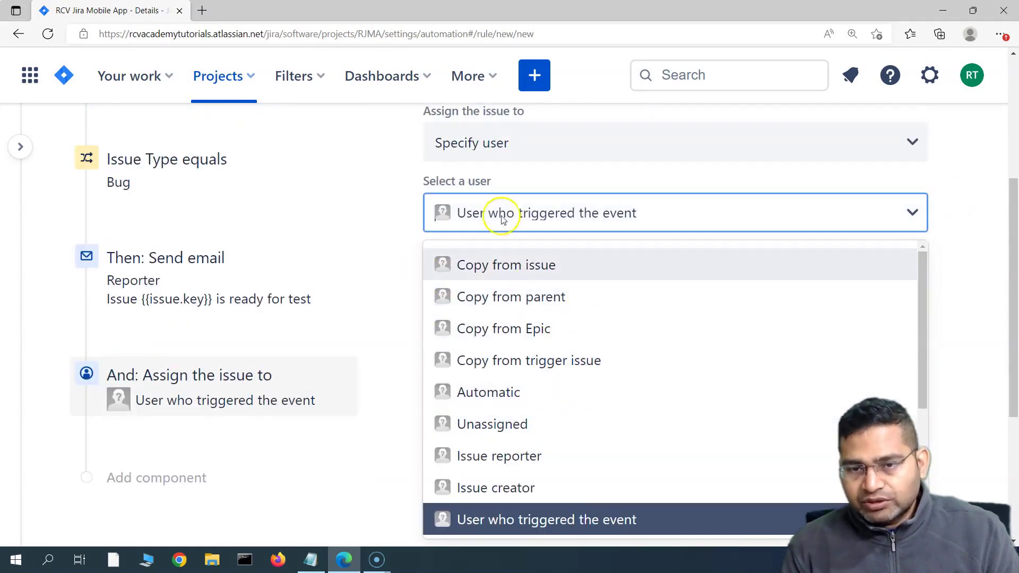
{"action": "scroll", "coordinate": [562, 388], "scroll_direction": "down", "scroll_amount": 1}
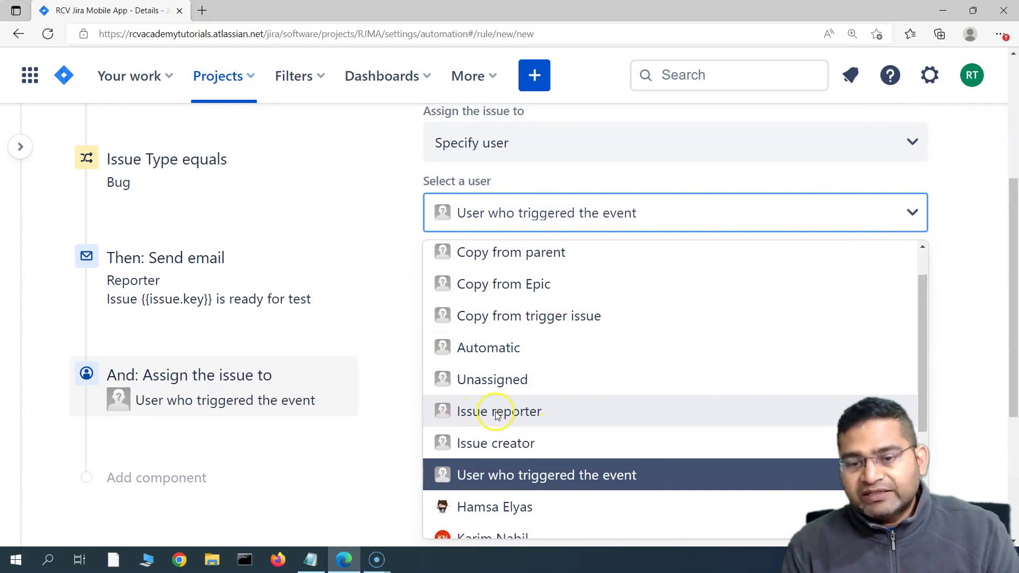
{"action": "left_click", "coordinate": [476, 412]}
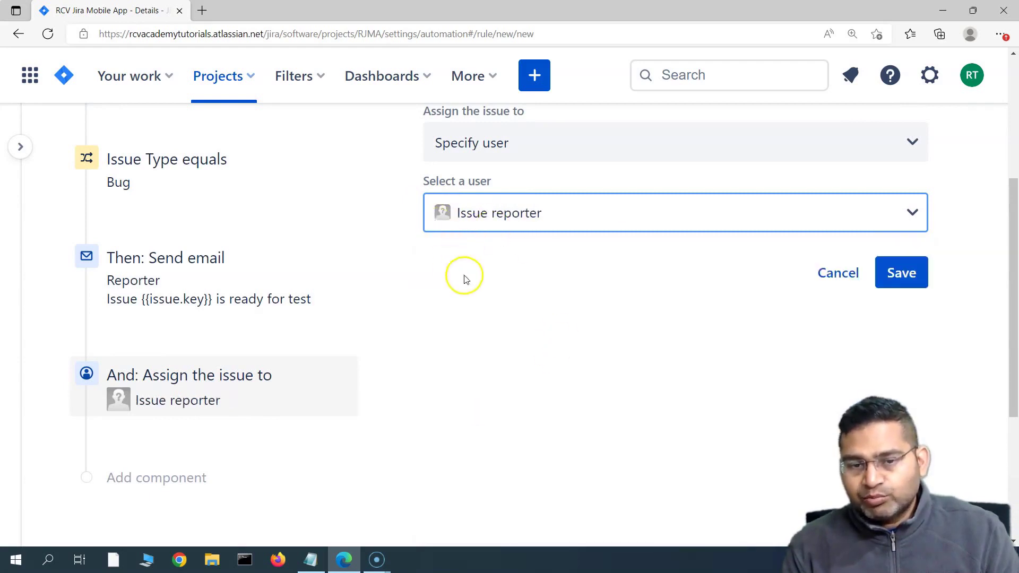
{"action": "left_click", "coordinate": [901, 273]}
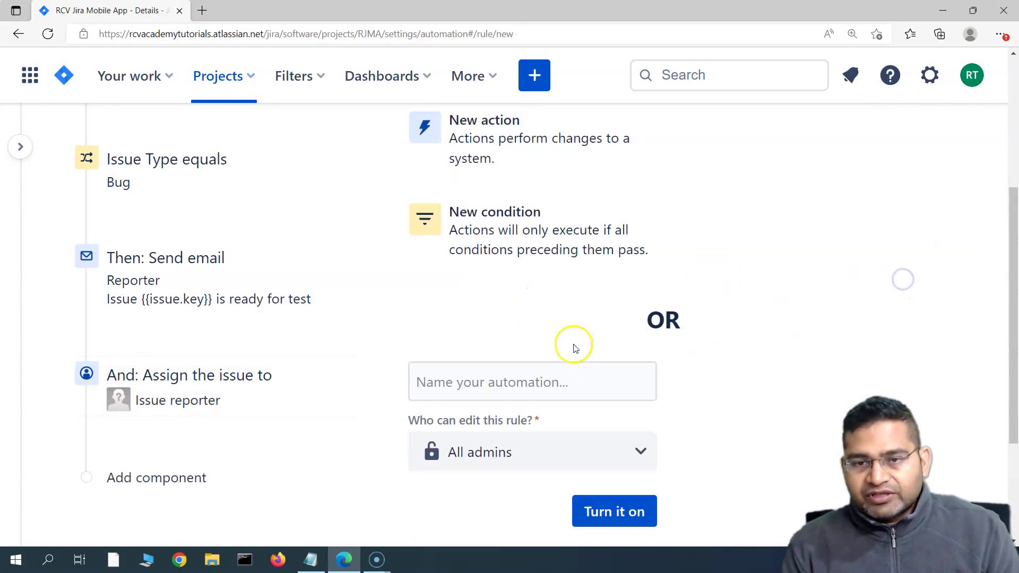
{"action": "scroll", "coordinate": [299, 435], "scroll_direction": "up", "scroll_amount": 3}
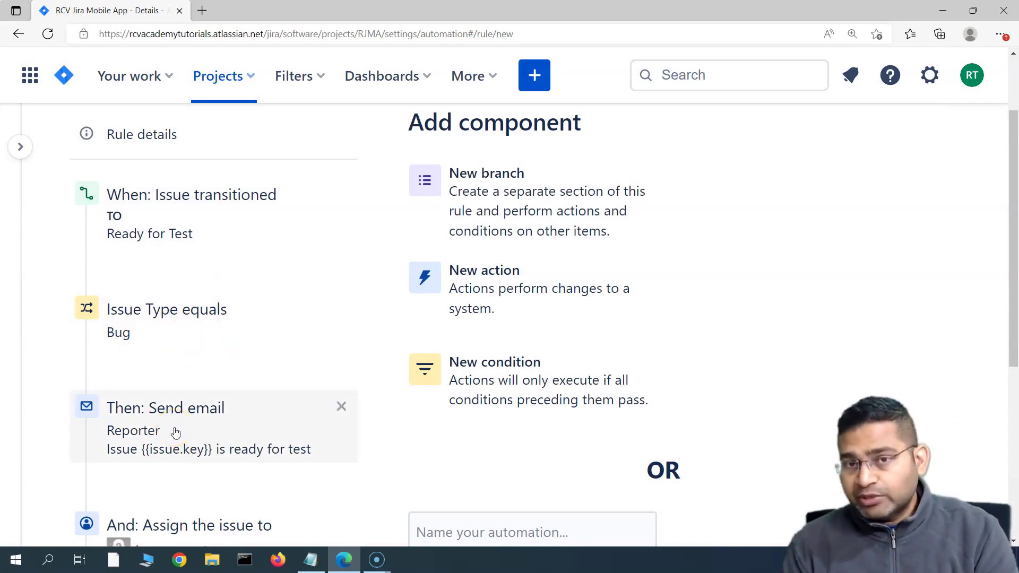
{"action": "scroll", "coordinate": [175, 432], "scroll_direction": "down", "scroll_amount": 3}
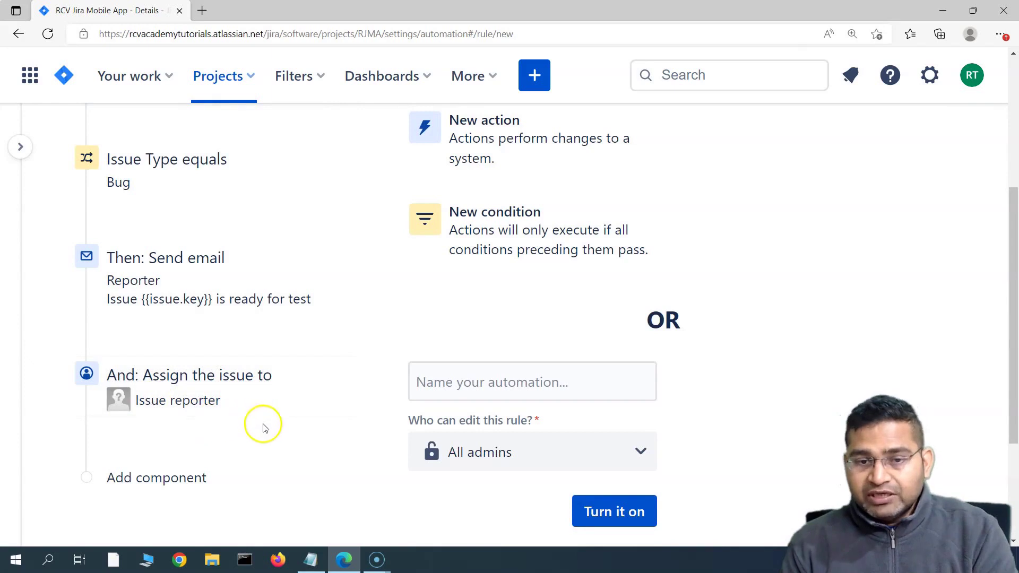
{"action": "scroll", "coordinate": [262, 425], "scroll_direction": "up", "scroll_amount": 4}
{"action": "scroll", "coordinate": [267, 429], "scroll_direction": "down", "scroll_amount": 7}
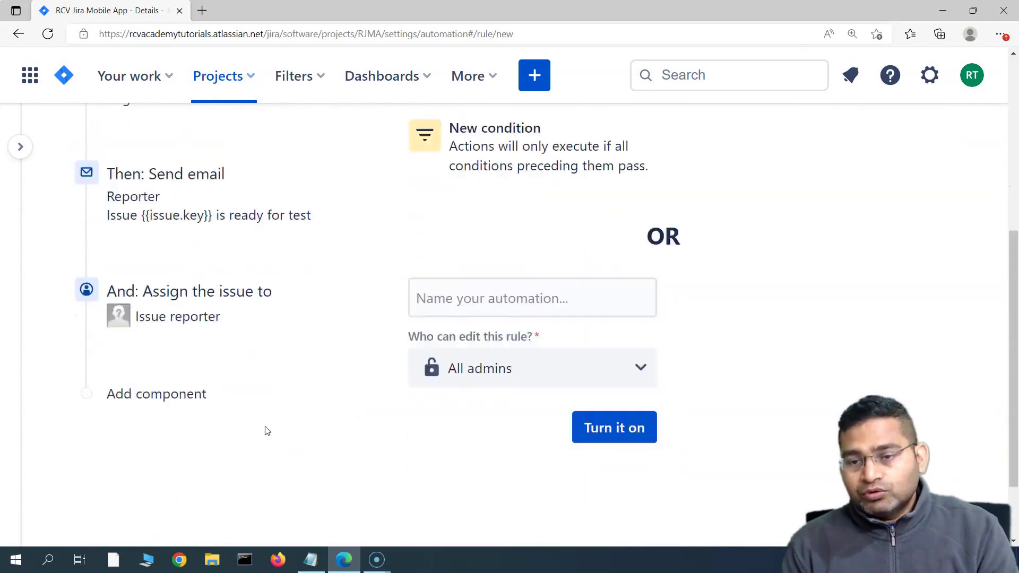
{"action": "scroll", "coordinate": [267, 430], "scroll_direction": "up", "scroll_amount": 5}
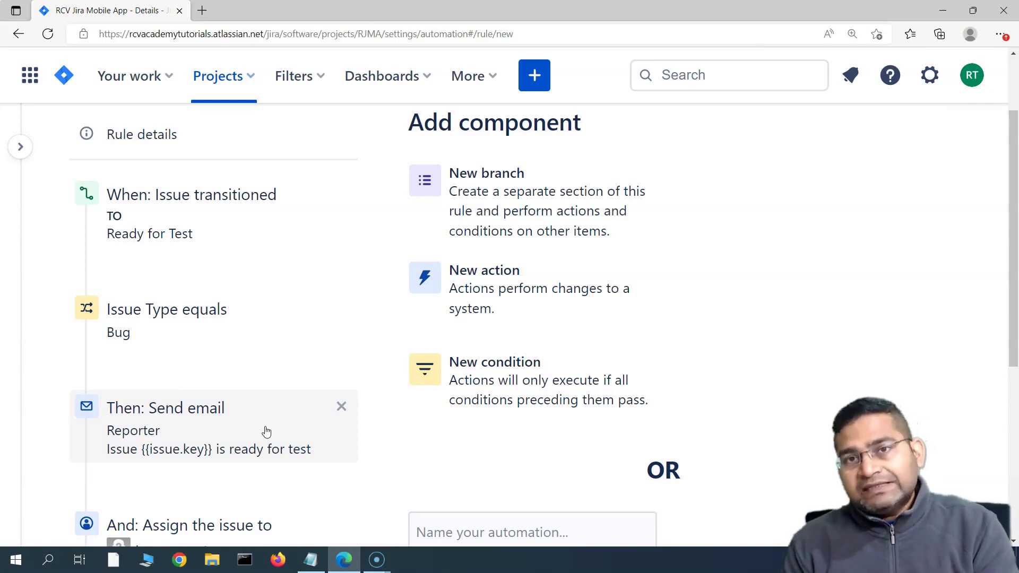
{"action": "left_click", "coordinate": [291, 425]}
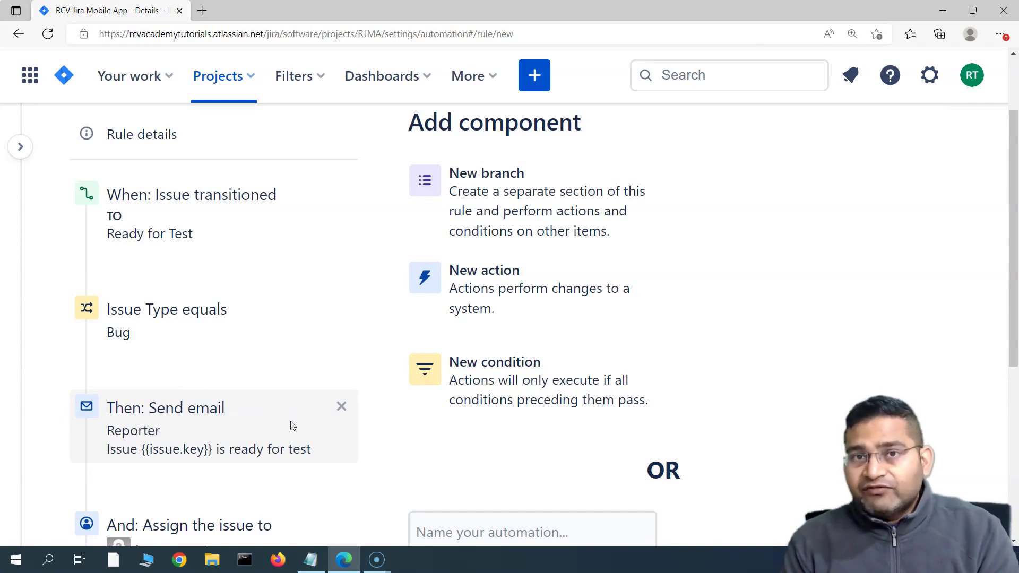
- Name the rule 'send notification to tester once defect is fixed' and turn it on
{"action": "scroll", "coordinate": [291, 425], "scroll_direction": "down", "scroll_amount": 5}
{"action": "left_click", "coordinate": [485, 232]}
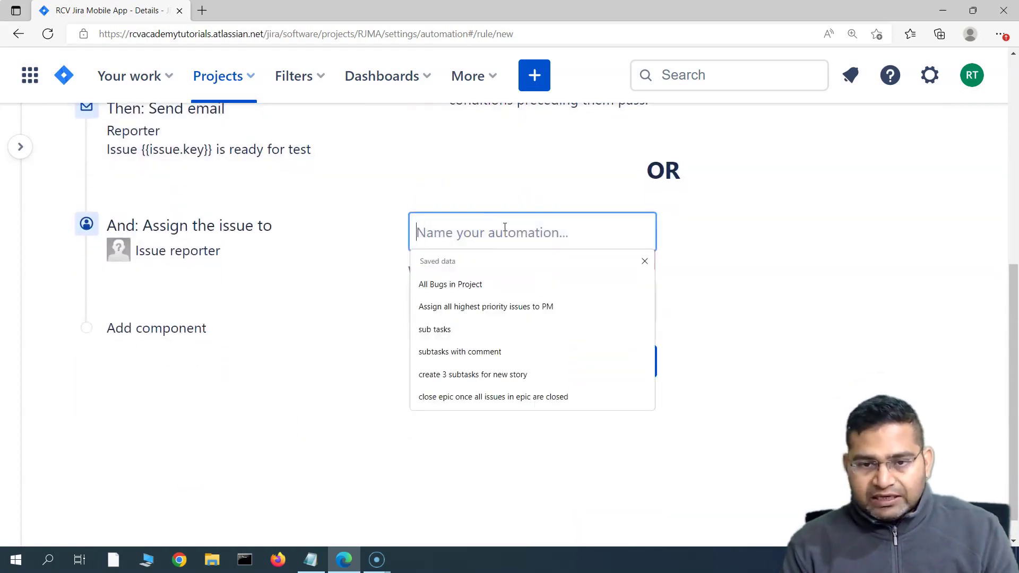
{"action": "type", "text": "s"}
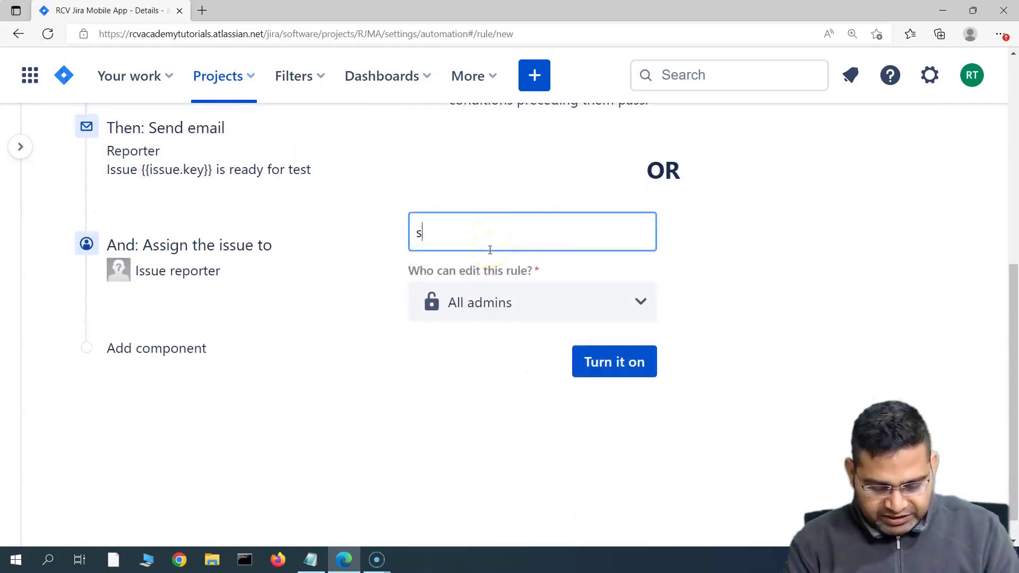
{"action": "type", "text": "end notification to teste"}
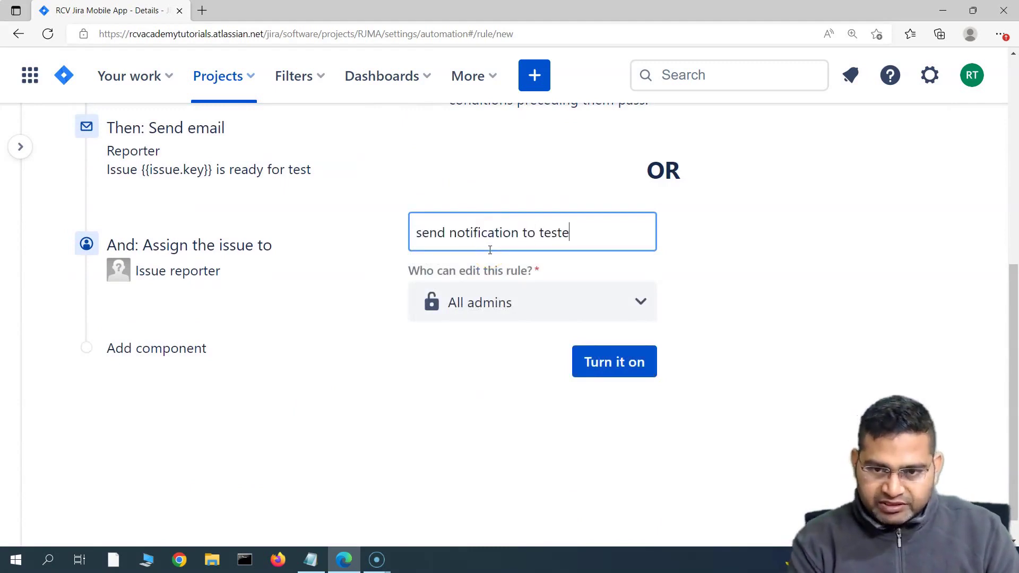
{"action": "type", "text": "r once "}
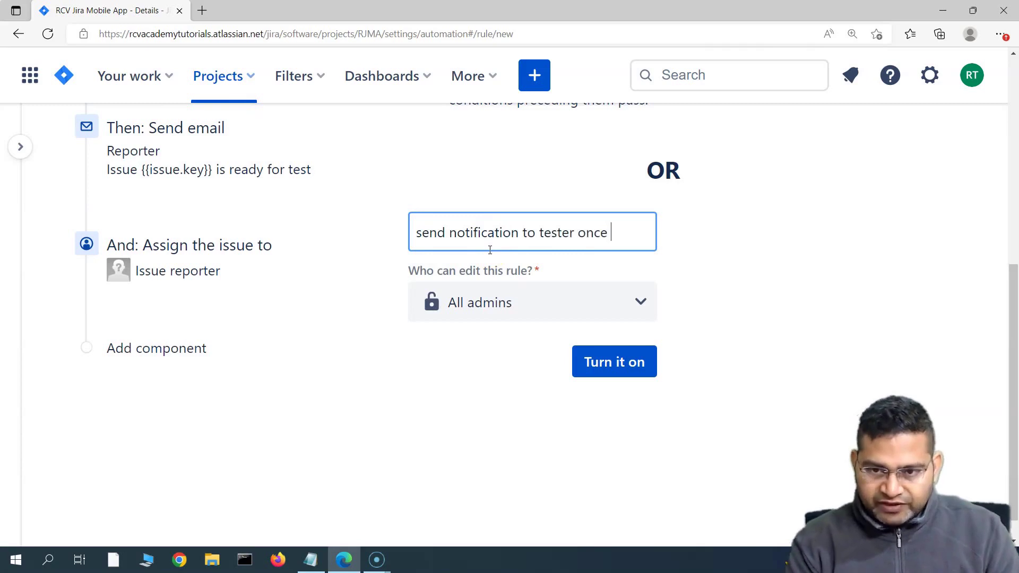
{"action": "type", "text": "defect is fixed"}
{"action": "left_click", "coordinate": [479, 371]}
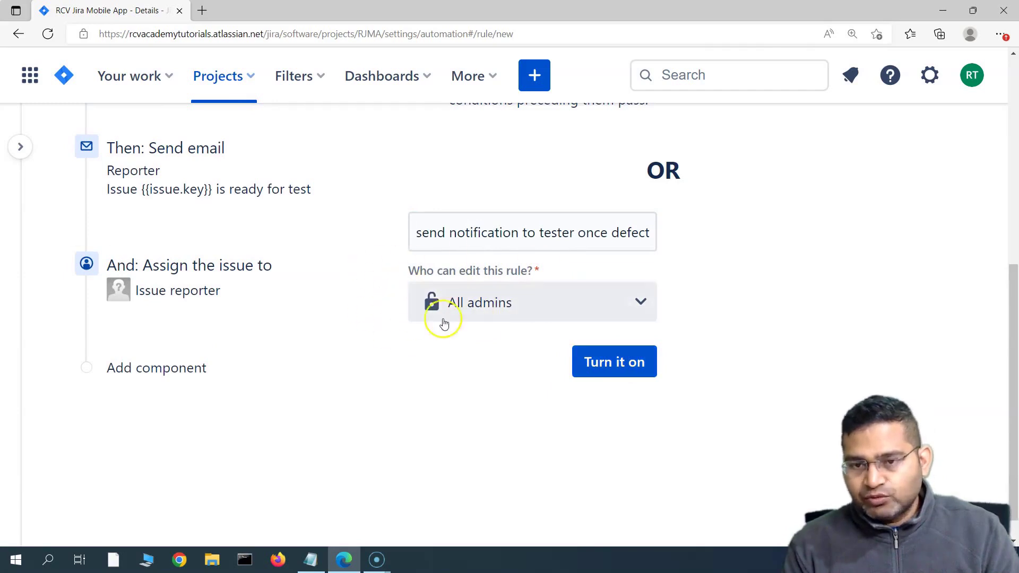
{"action": "left_click", "coordinate": [627, 371]}
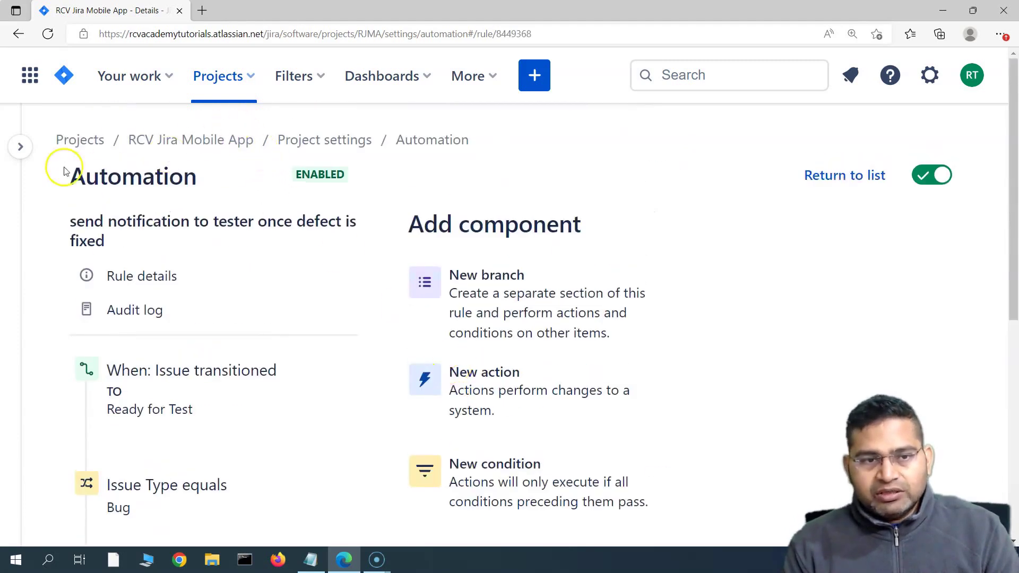
- Return to the RJMA Sprint 1 board and bring the Ready for Test column into view
{"action": "left_click", "coordinate": [20, 147]}
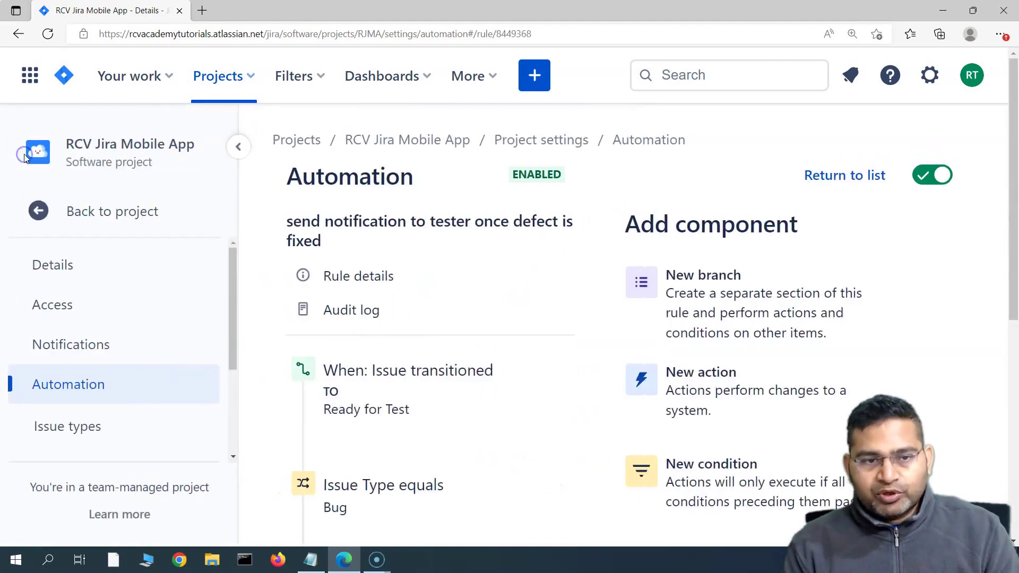
{"action": "left_click", "coordinate": [40, 219]}
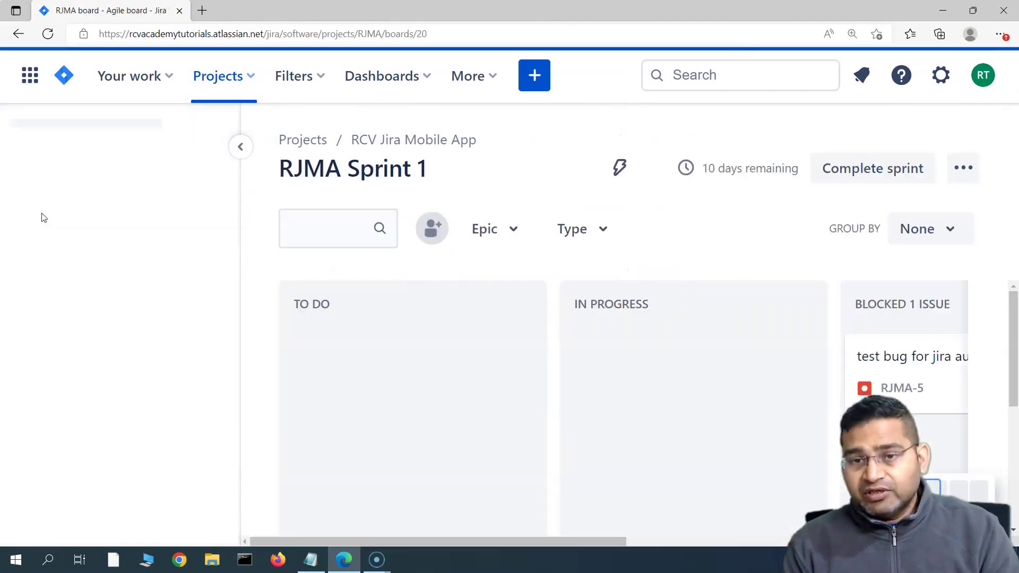
{"action": "left_click_drag", "start_coordinate": [594, 540], "coordinate": [802, 540]}
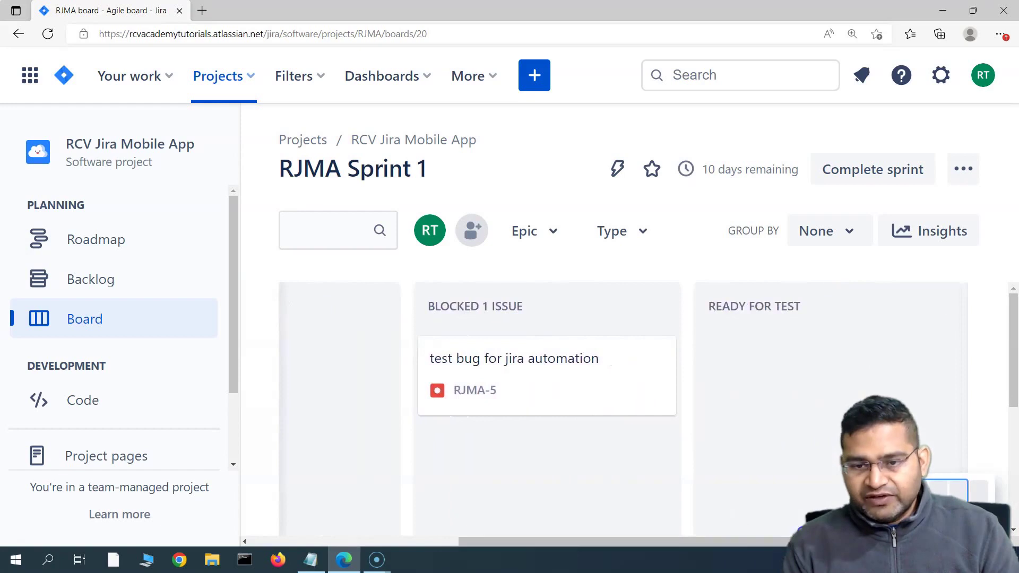
{"action": "left_click", "coordinate": [514, 370]}
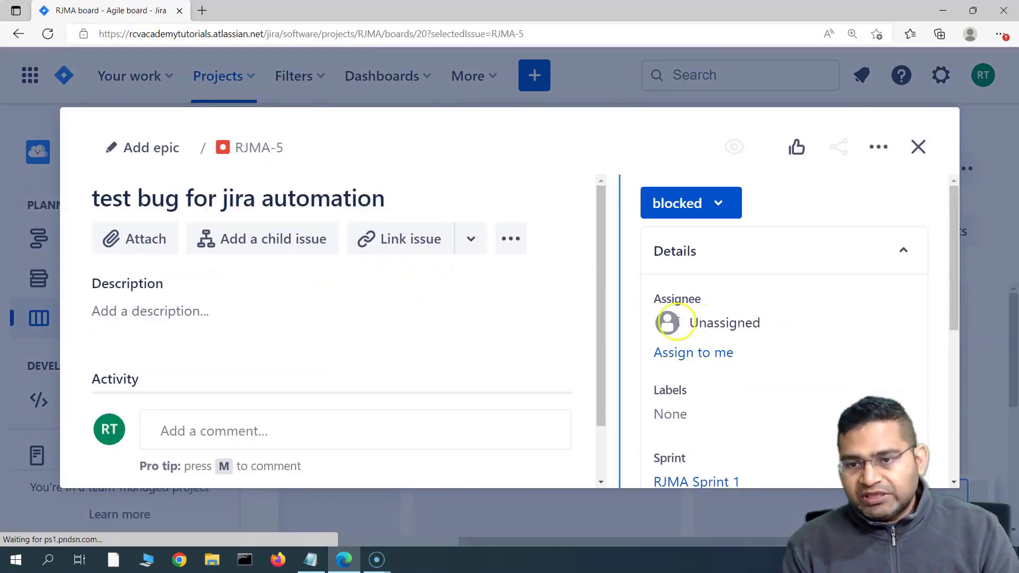
{"action": "scroll", "coordinate": [764, 384], "scroll_direction": "down", "scroll_amount": 1}
{"action": "scroll", "coordinate": [764, 384], "scroll_direction": "down", "scroll_amount": 2}
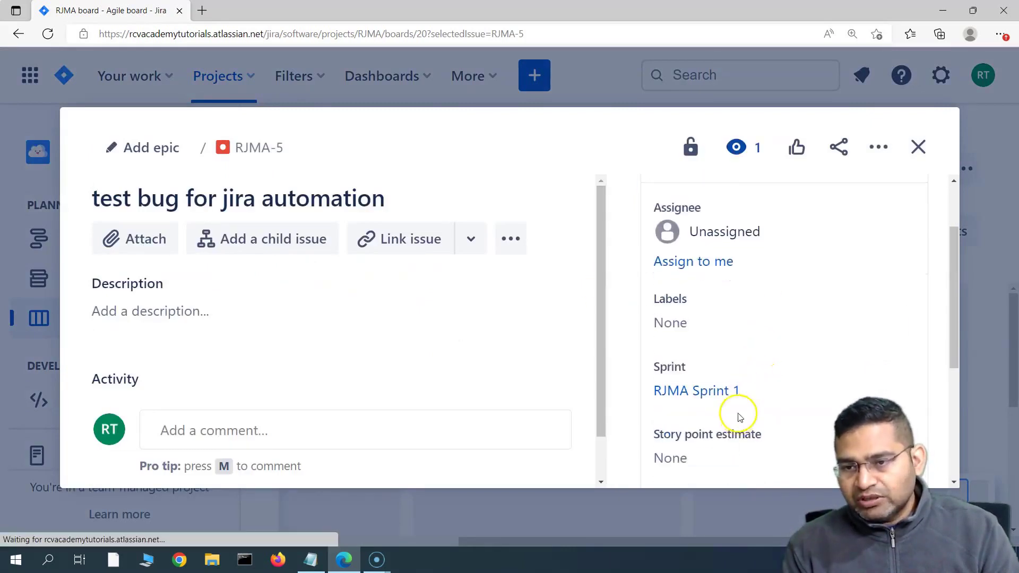
{"action": "scroll", "coordinate": [801, 357], "scroll_direction": "up", "scroll_amount": 3}
{"action": "scroll", "coordinate": [800, 357], "scroll_direction": "down", "scroll_amount": 5}
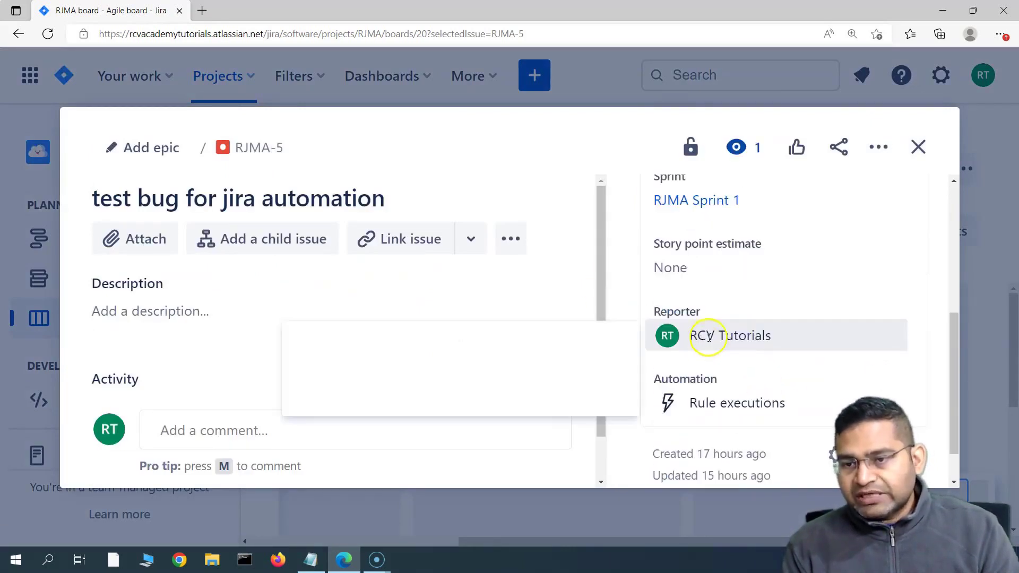
{"action": "mouse_move", "coordinate": [708, 338]}
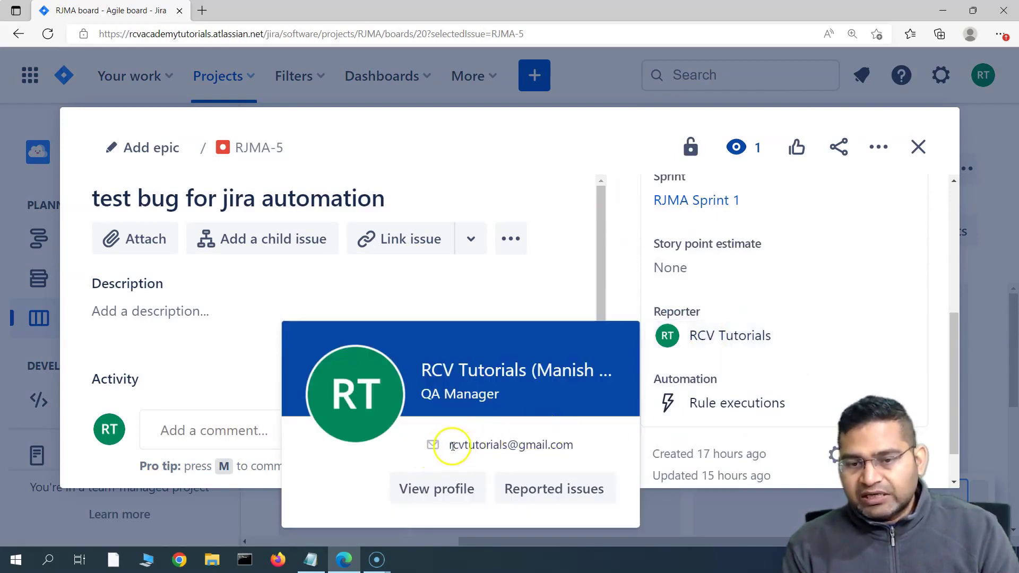
{"action": "left_click_drag", "start_coordinate": [449, 446], "coordinate": [592, 445]}
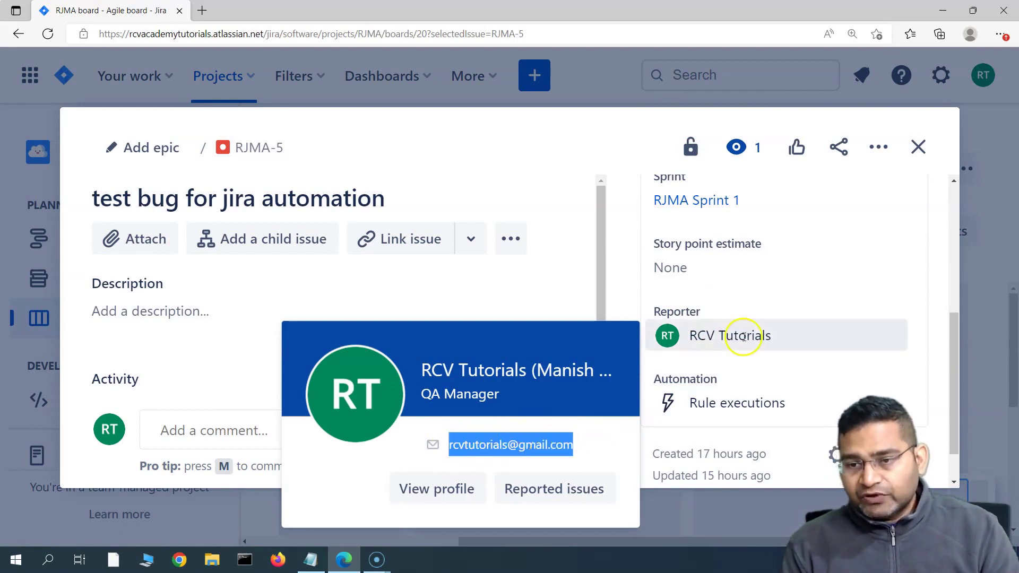
{"action": "scroll", "coordinate": [778, 345], "scroll_direction": "up", "scroll_amount": 2}
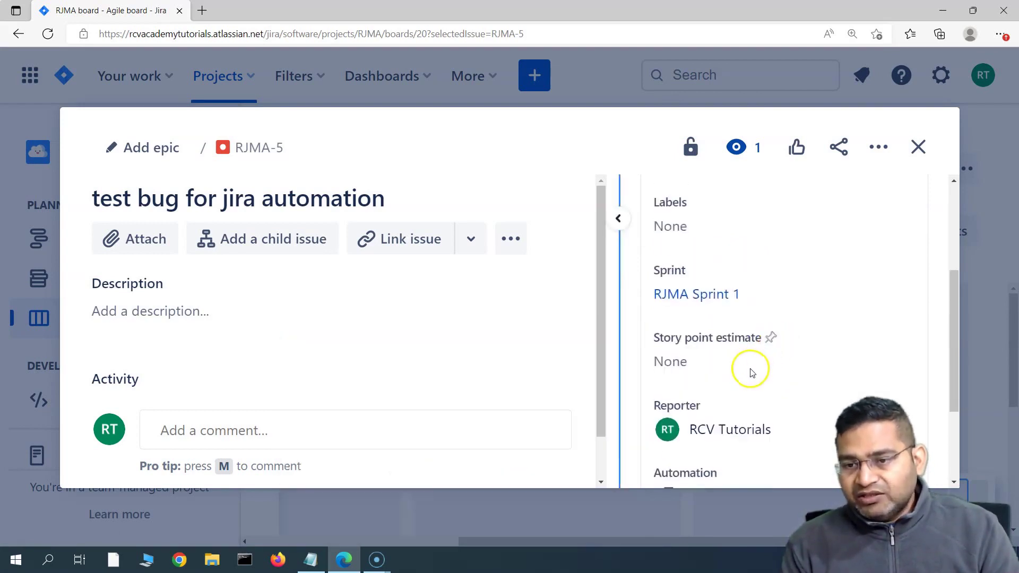
{"action": "scroll", "coordinate": [724, 357], "scroll_direction": "up", "scroll_amount": 1}
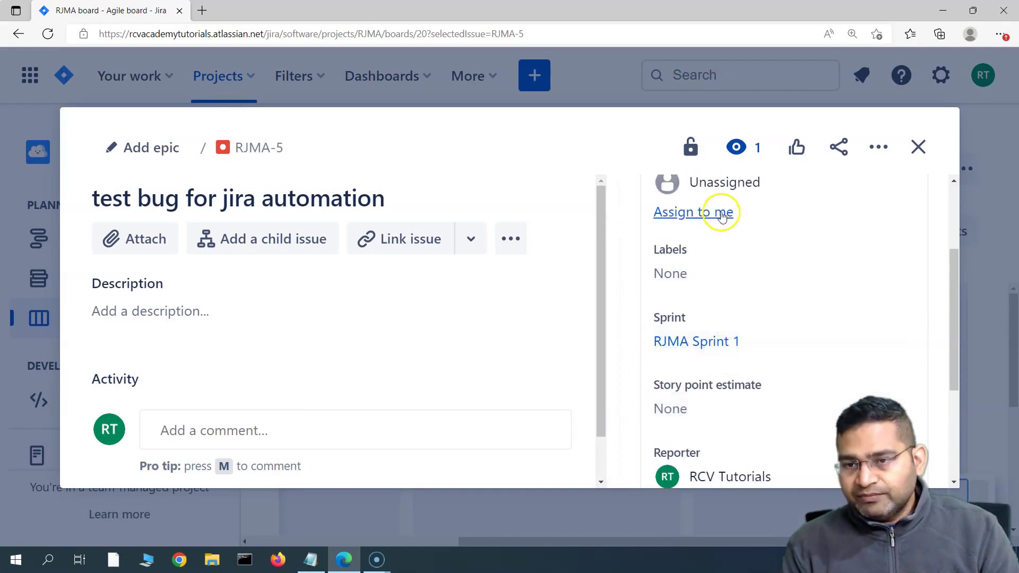
{"action": "scroll", "coordinate": [727, 220], "scroll_direction": "up", "scroll_amount": 1}
- Assign RJMA-5 to a teammate found by searching part of their name
{"action": "left_click", "coordinate": [732, 229]}
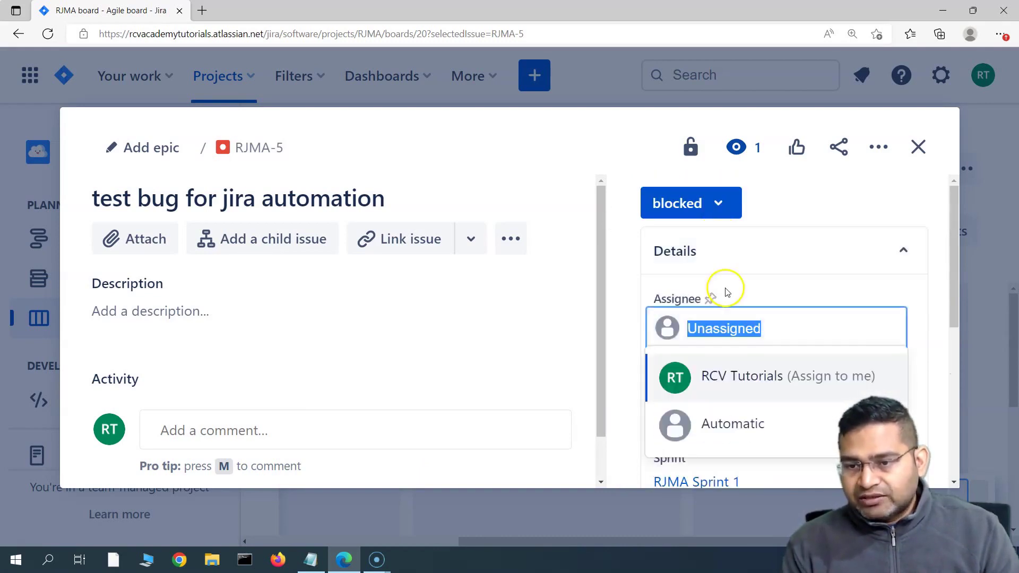
{"action": "scroll", "coordinate": [776, 337], "scroll_direction": "down", "scroll_amount": 1}
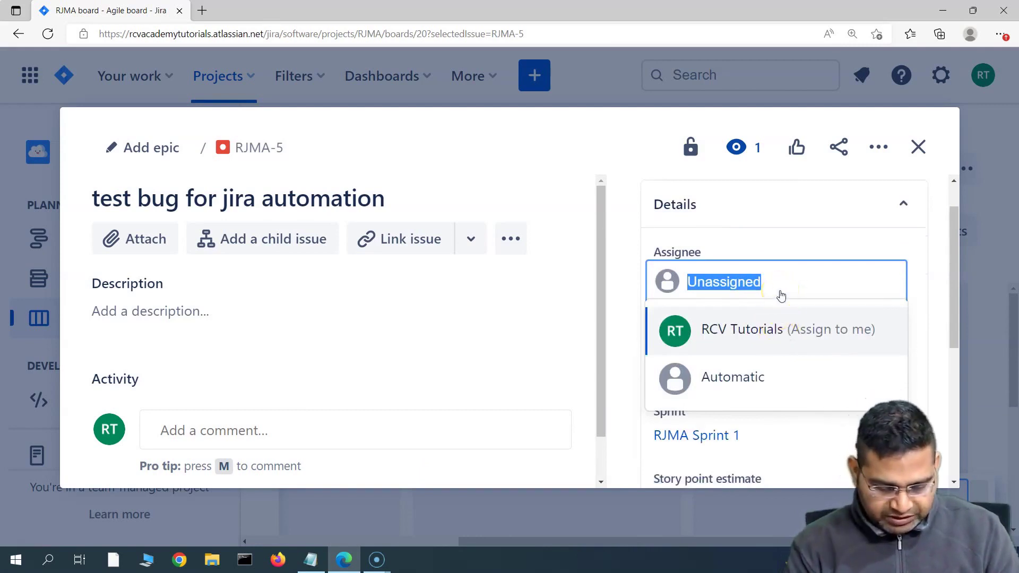
{"action": "type", "text": "ka"}
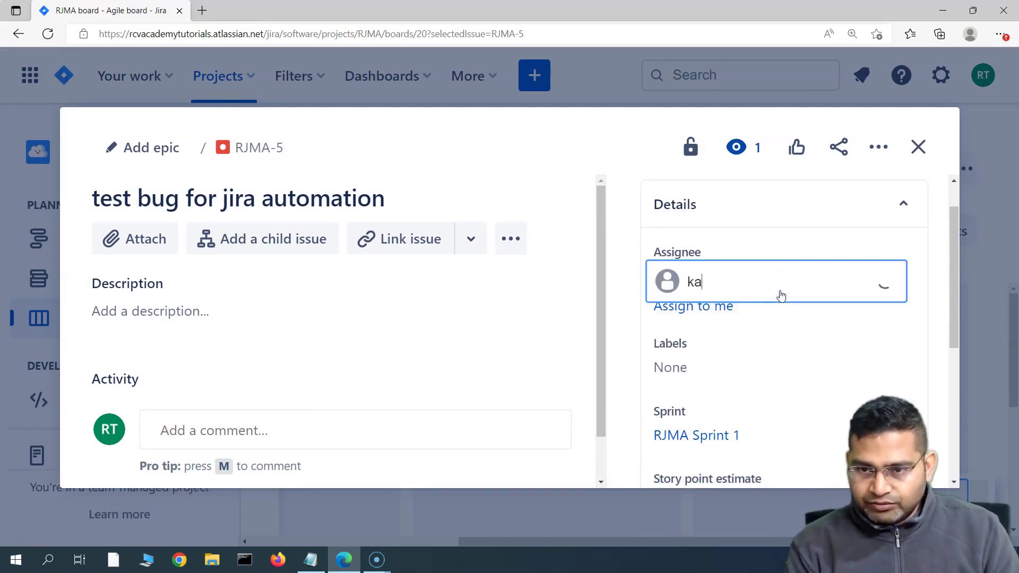
{"action": "type", "text": "ri"}
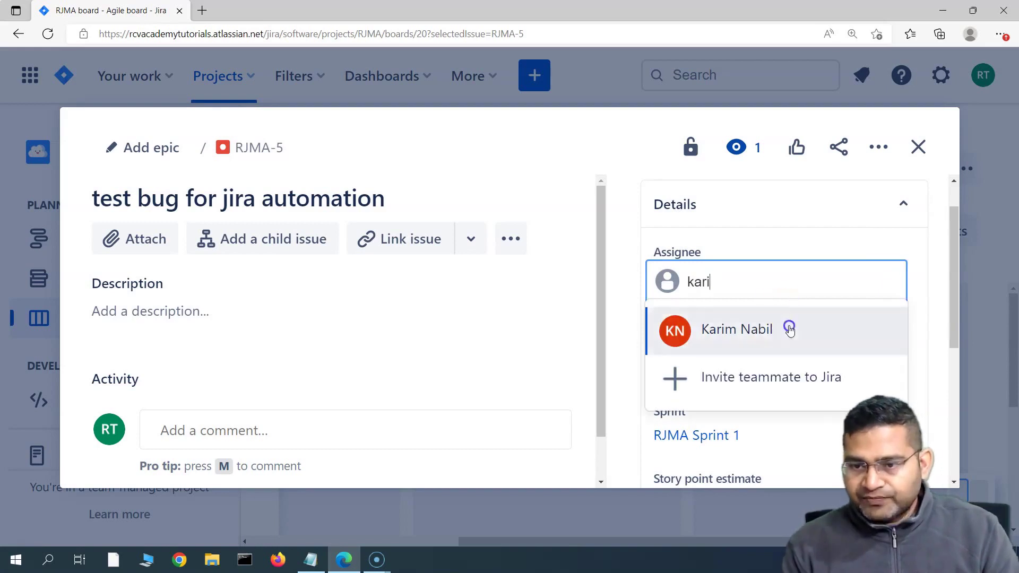
{"action": "left_click", "coordinate": [789, 329]}
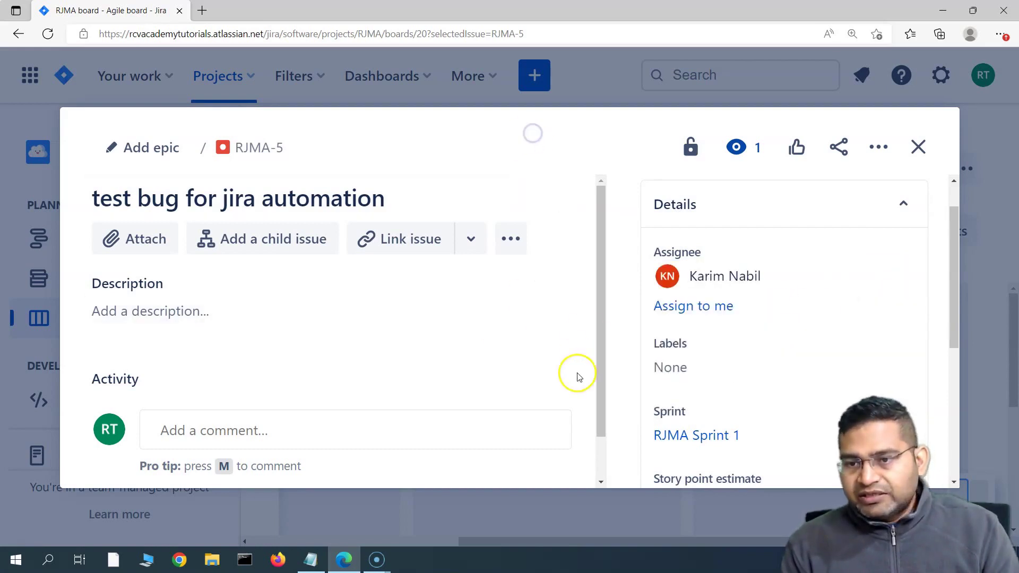
{"action": "scroll", "coordinate": [690, 361], "scroll_direction": "down", "scroll_amount": 5}
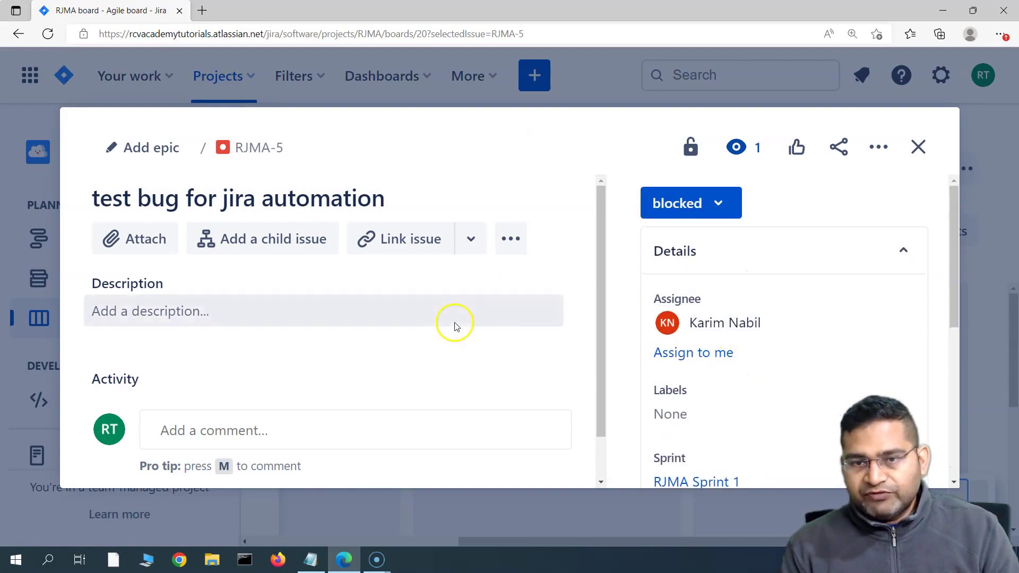
{"action": "scroll", "coordinate": [730, 324], "scroll_direction": "down", "scroll_amount": 2}
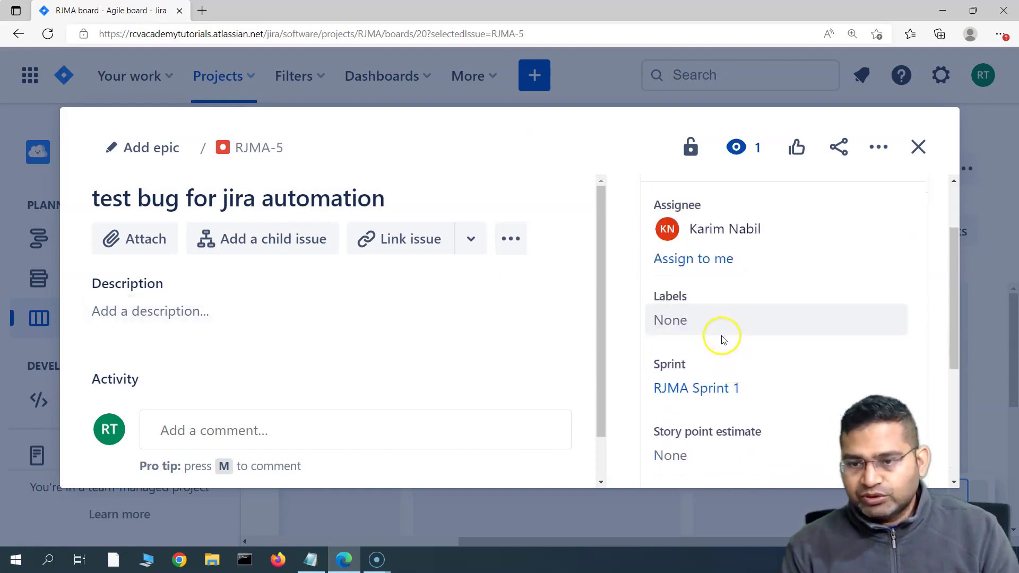
{"action": "scroll", "coordinate": [722, 340], "scroll_direction": "down", "scroll_amount": 4}
{"action": "scroll", "coordinate": [414, 382], "scroll_direction": "down", "scroll_amount": 1}
- Comment 'this issue is fixed. please retest' on RJMA-5
{"action": "left_click", "coordinate": [202, 412]}
{"action": "scroll", "coordinate": [496, 316], "scroll_direction": "down", "scroll_amount": 2}
{"action": "left_click", "coordinate": [252, 334]}
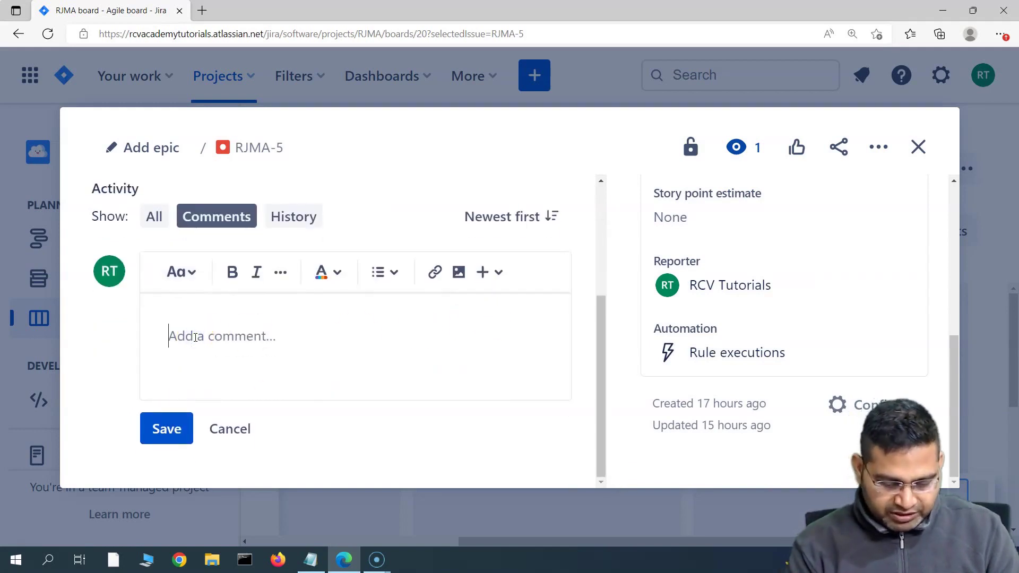
{"action": "type", "text": "this issue is fixed."}
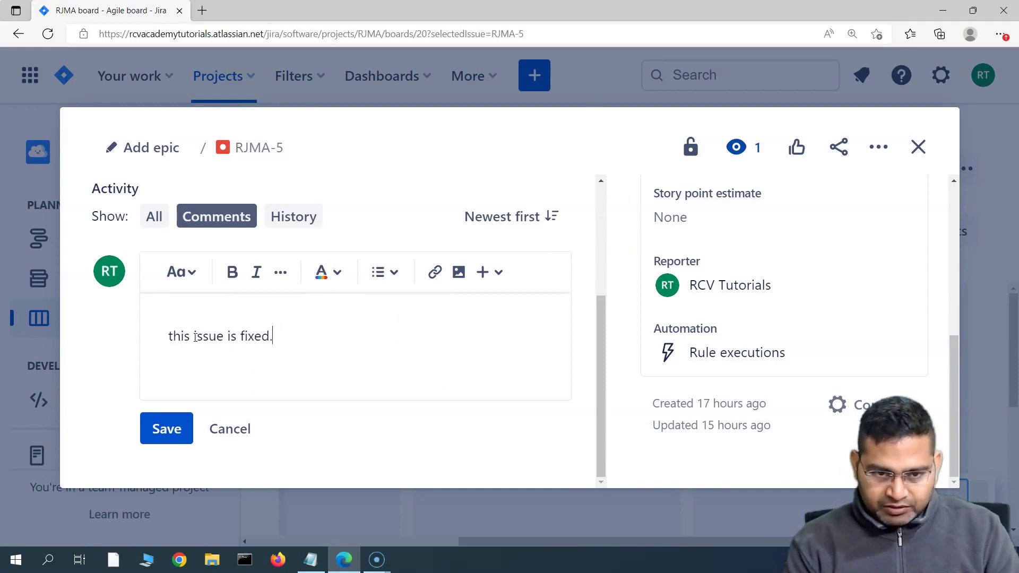
{"action": "type", "text": "please re"}
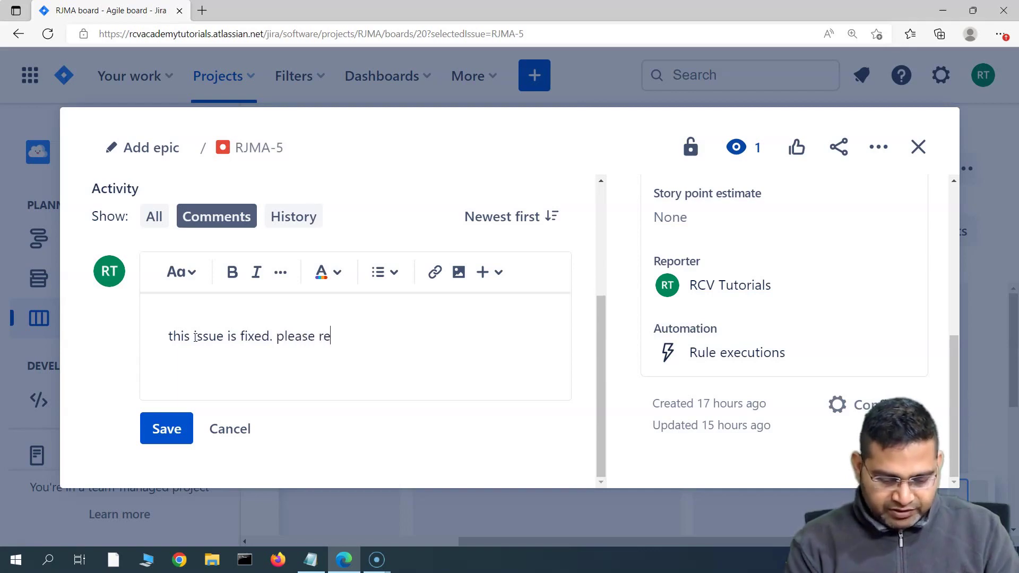
{"action": "type", "text": "test"}
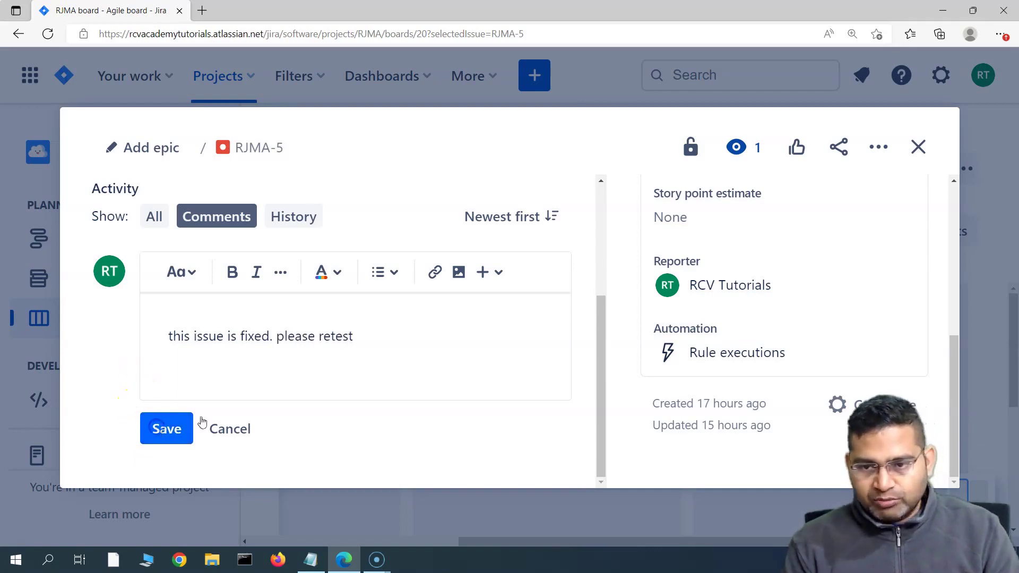
{"action": "scroll", "coordinate": [712, 268], "scroll_direction": "up", "scroll_amount": 3}
{"action": "scroll", "coordinate": [531, 318], "scroll_direction": "up", "scroll_amount": 5}
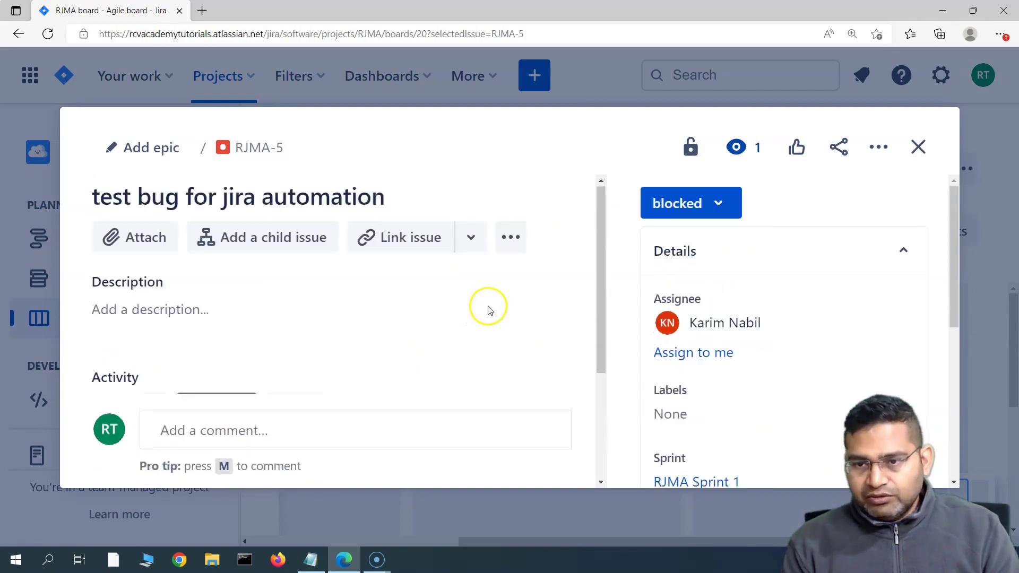
- Drag the RJMA-5 card from Blocked into Ready for Test on the RJMA Sprint 1 board
{"action": "left_click", "coordinate": [726, 207]}
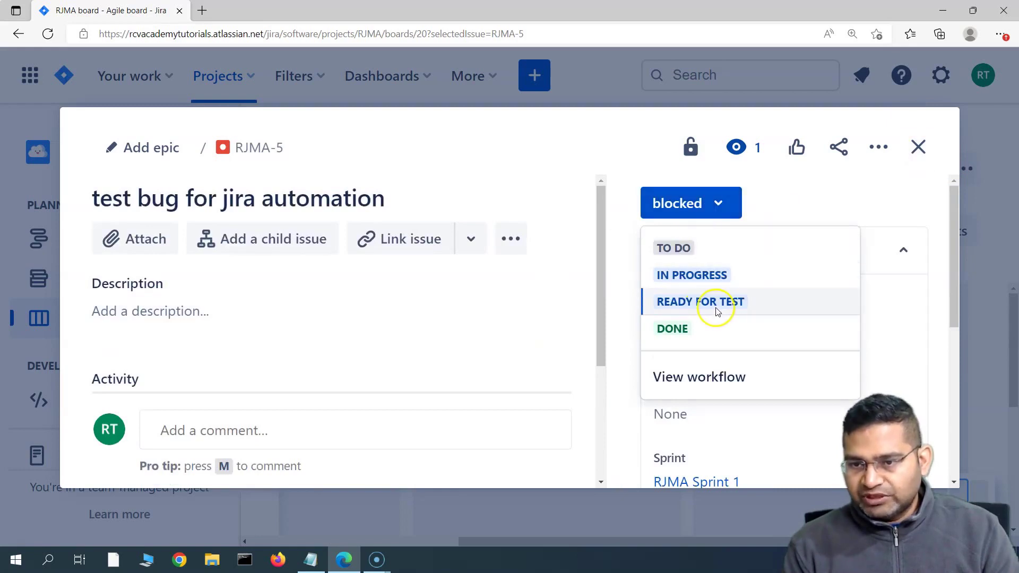
{"action": "left_click", "coordinate": [920, 148]}
{"action": "left_click", "coordinate": [545, 386]}
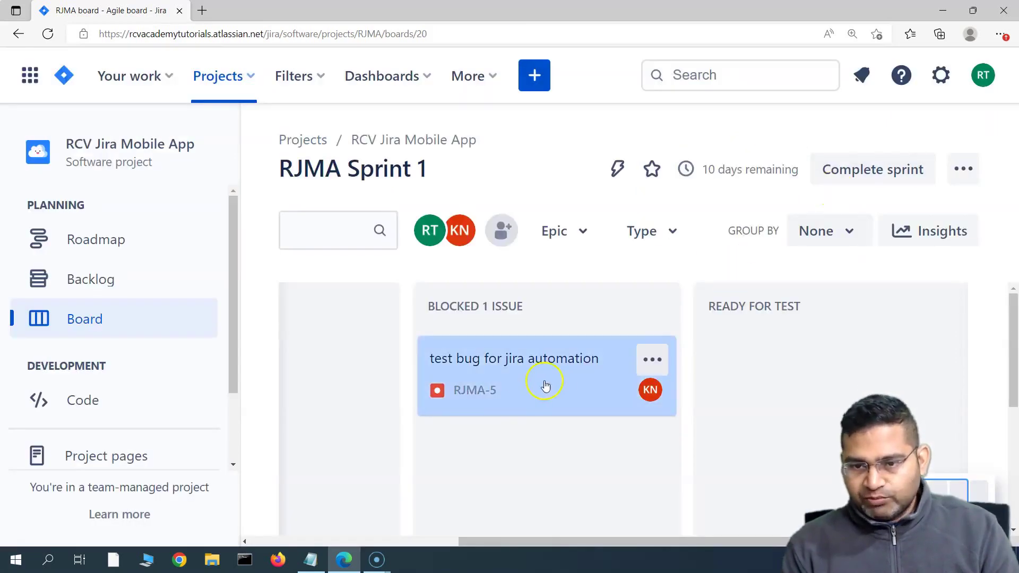
{"action": "left_click_drag", "start_coordinate": [496, 374], "coordinate": [764, 357]}
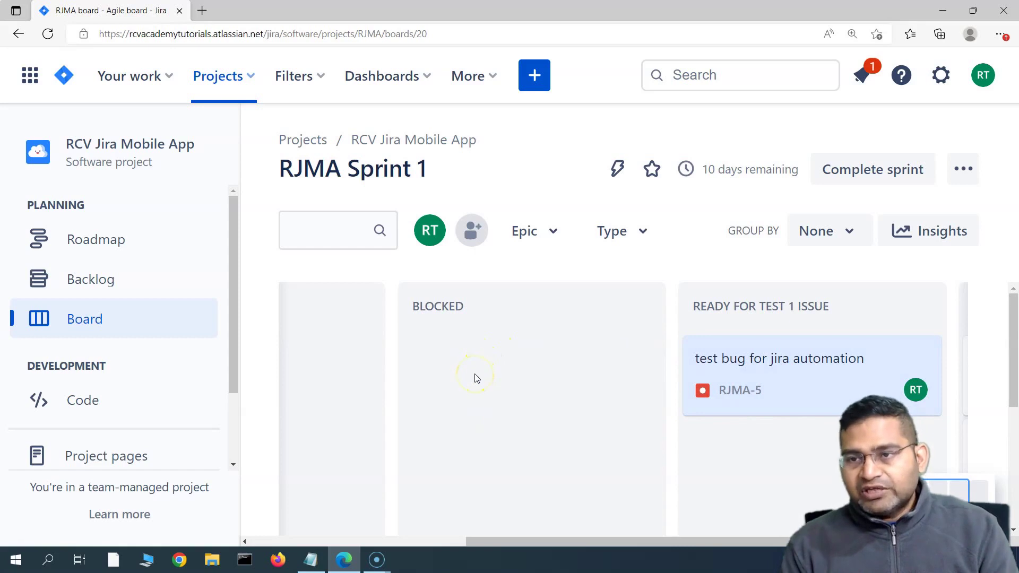
{"action": "left_click", "coordinate": [517, 366]}
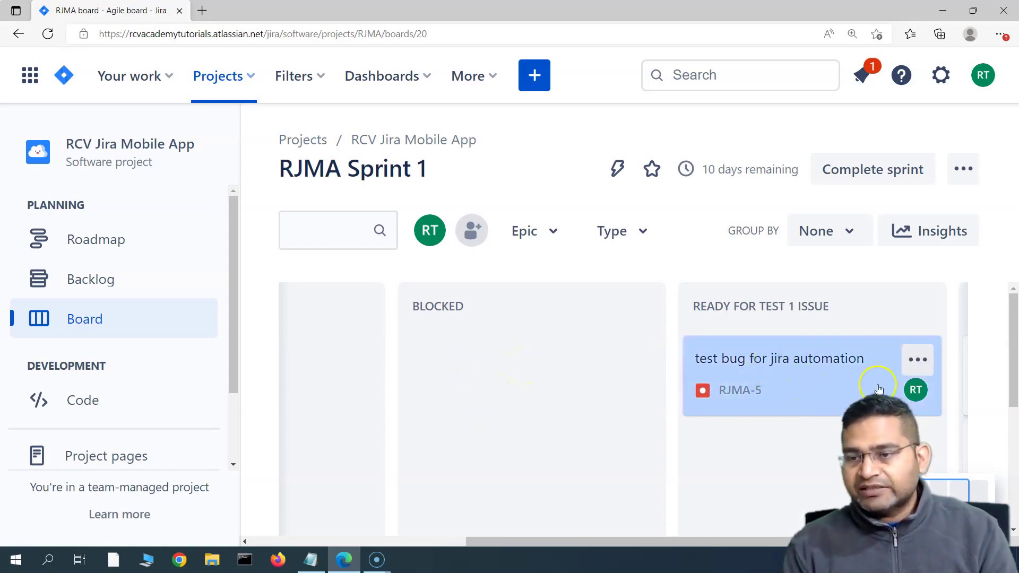
{"action": "left_click", "coordinate": [775, 386]}
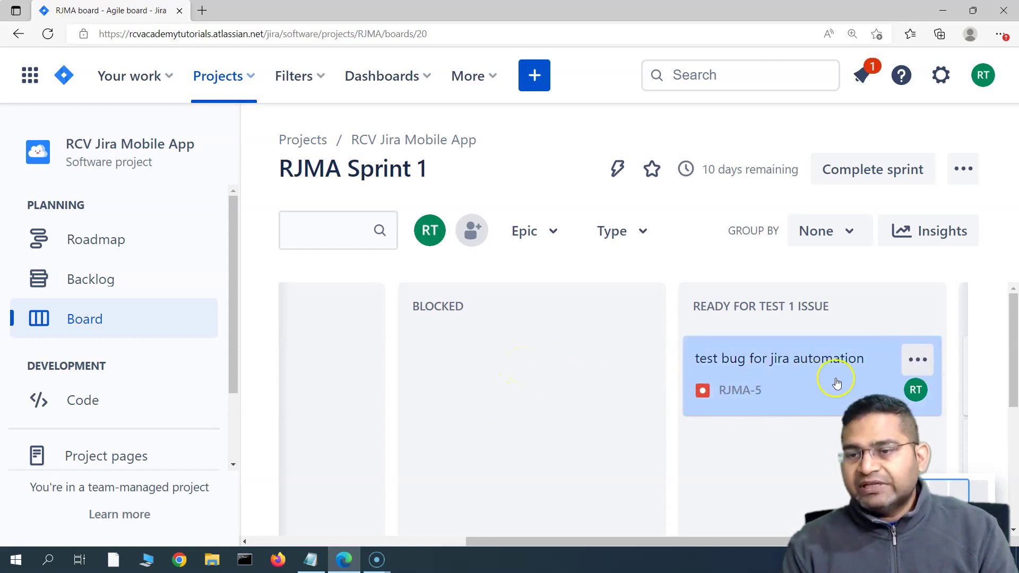
{"action": "left_click", "coordinate": [836, 381]}
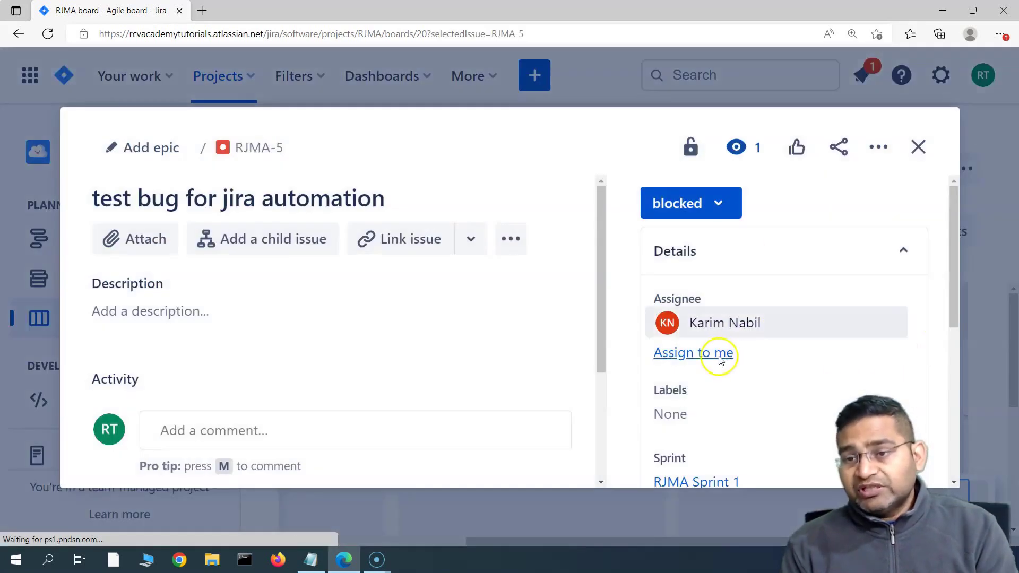
{"action": "left_click", "coordinate": [718, 352]}
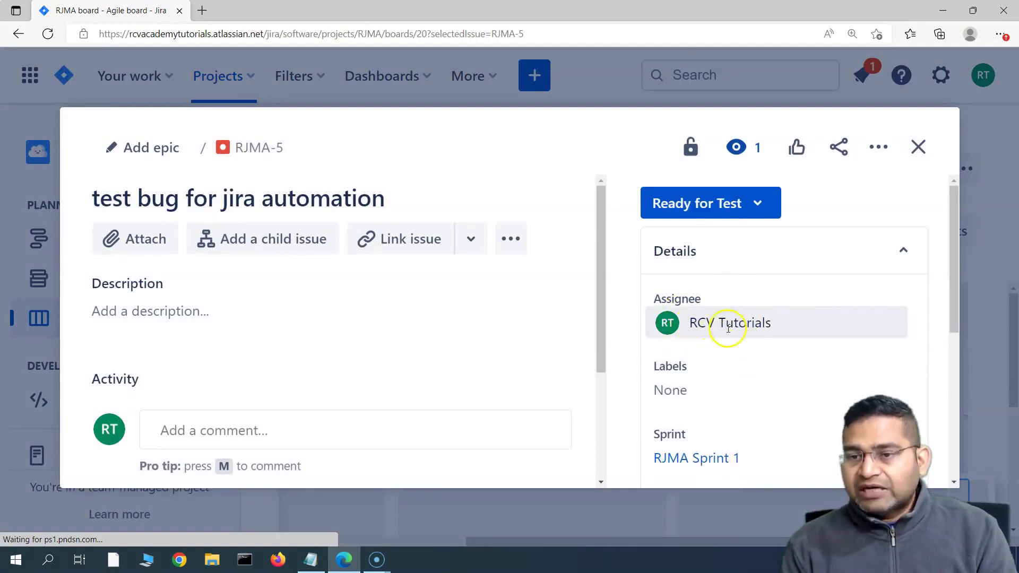
{"action": "left_click", "coordinate": [919, 152]}
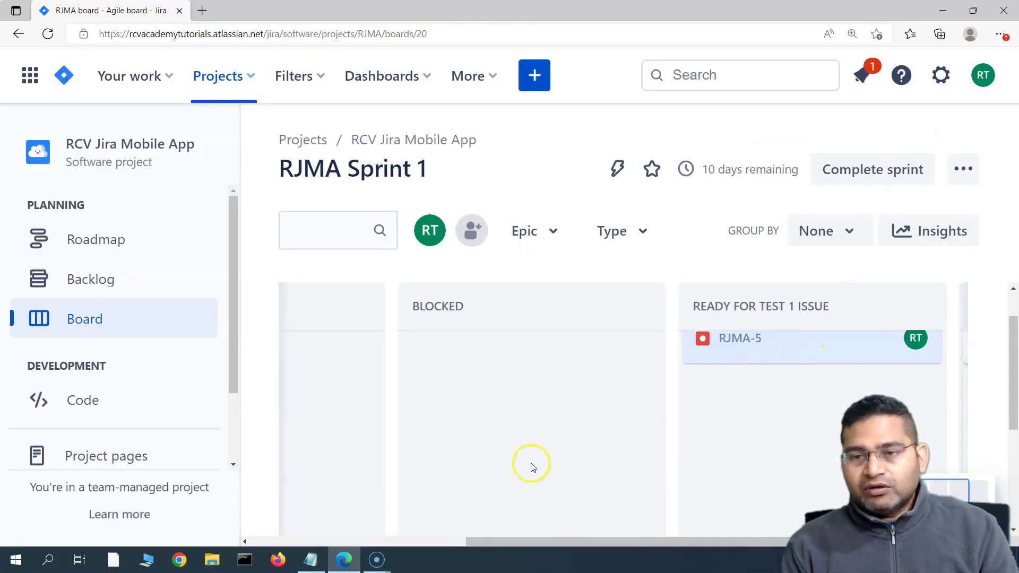